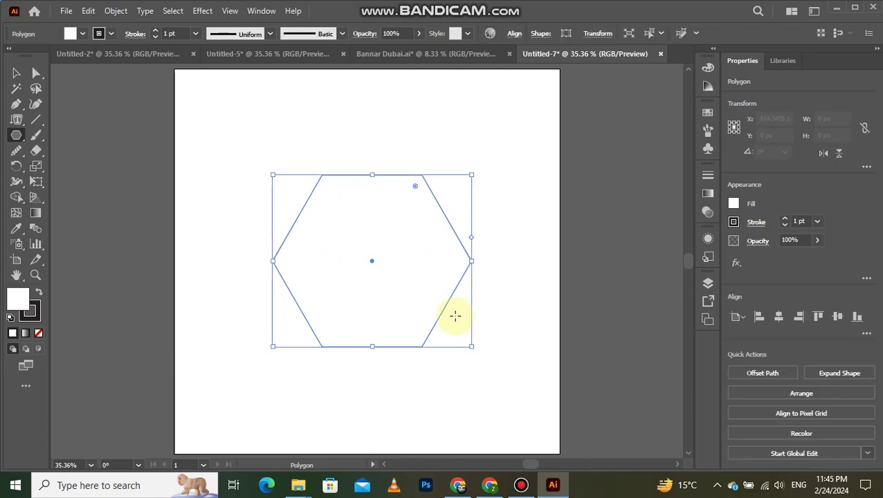
Step: Remove the hexagon's fill so only its black outline is kept
click(18, 77)
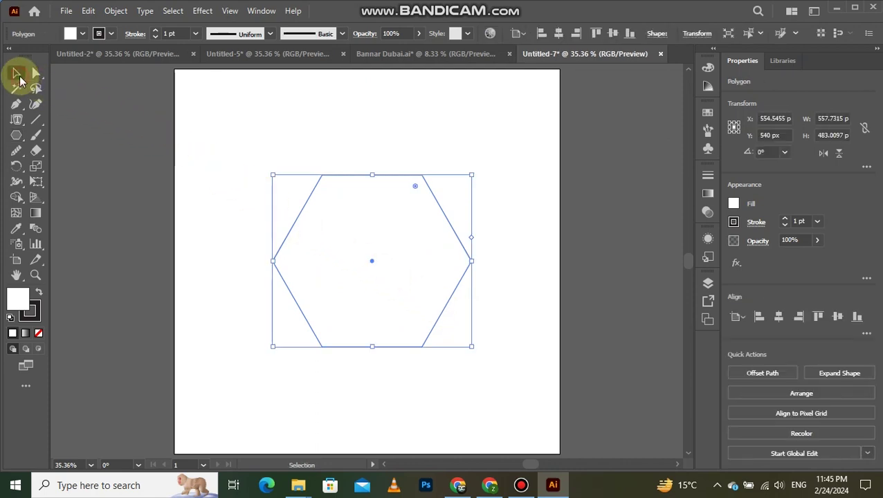
click(39, 333)
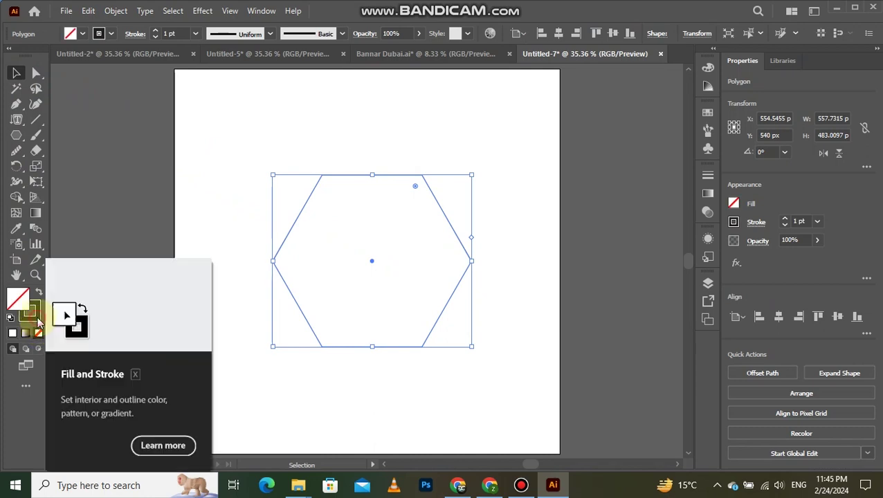
click(31, 313)
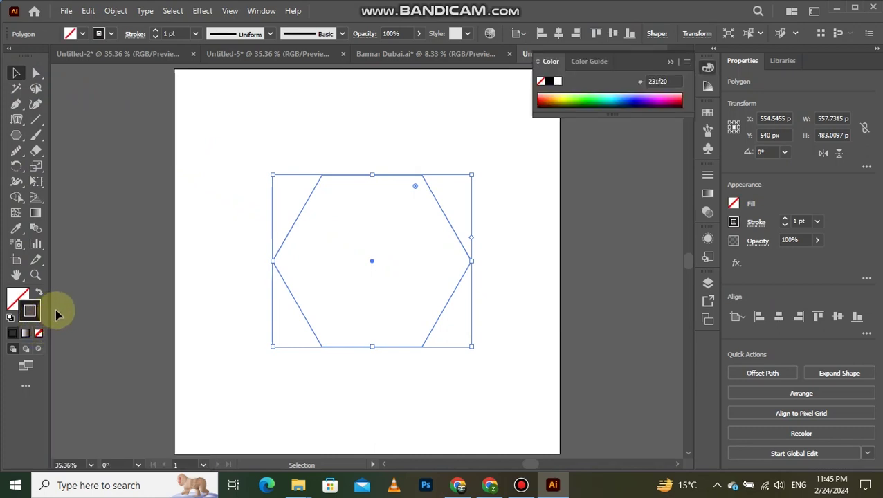
click(669, 63)
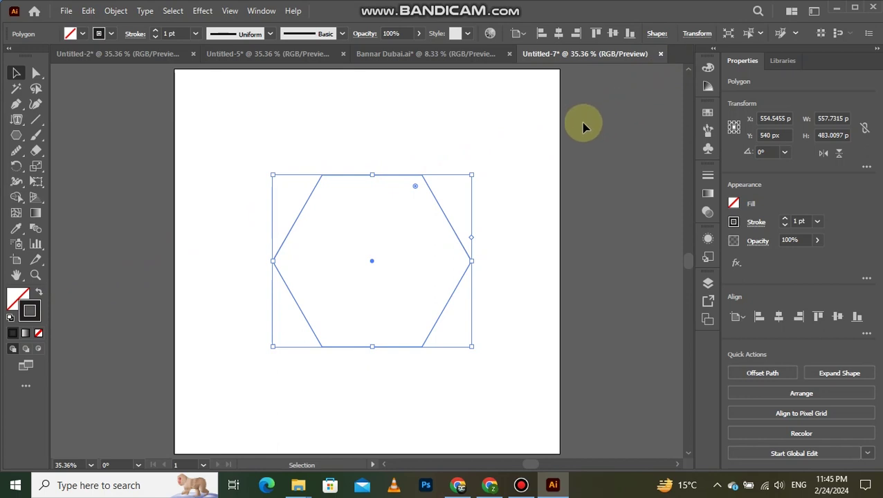
Step: Rotate the hexagon to 270° so a vertex points up and centre it horizontally on the artboard
drag(265, 260, 349, 165)
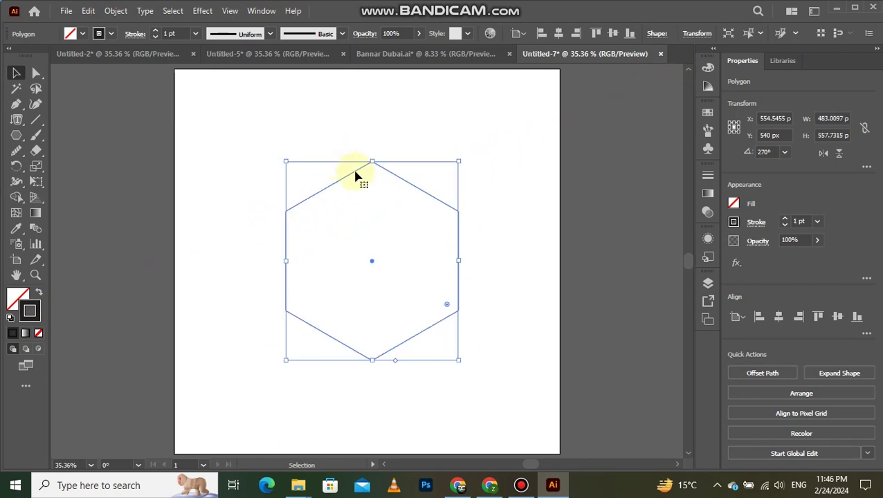
click(777, 318)
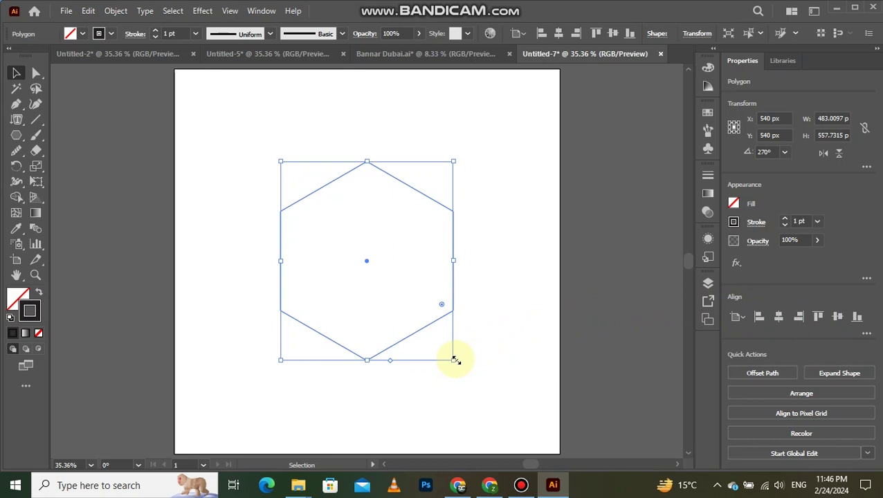
Step: Scale the hexagon down proportionally around its centre to about 411 by 475 px
drag(453, 360, 447, 346)
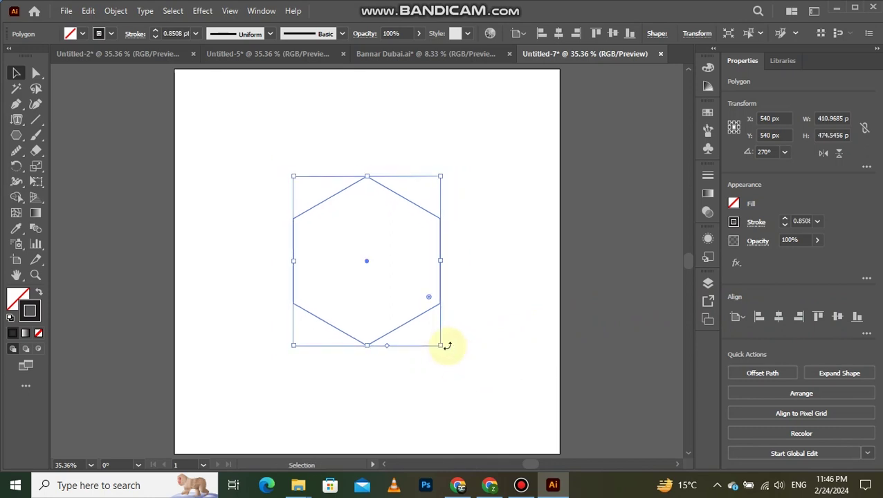
click(475, 207)
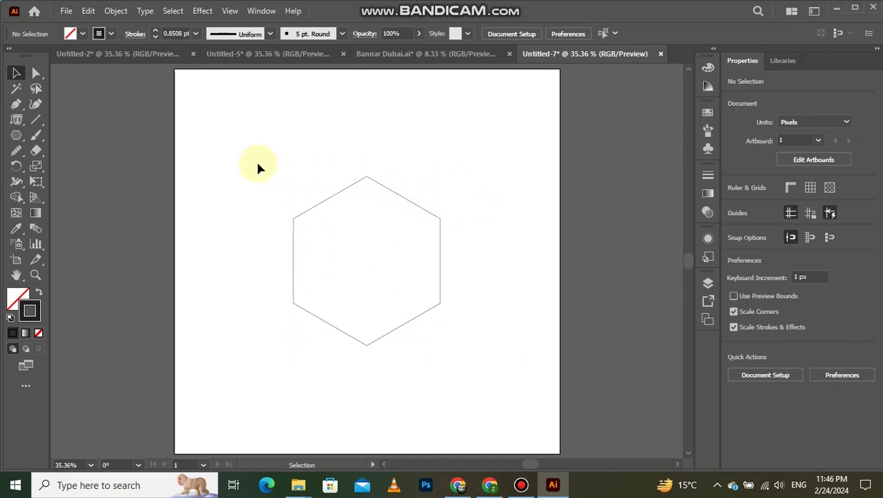
Step: Draw a vertical line about 856 px long through the hexagon's left side and copy it onto the right side
click(39, 119)
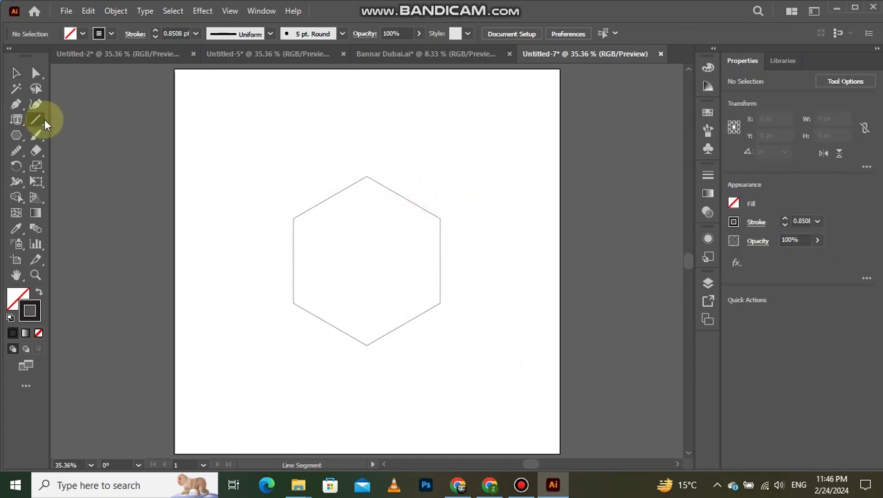
drag(291, 94, 293, 400)
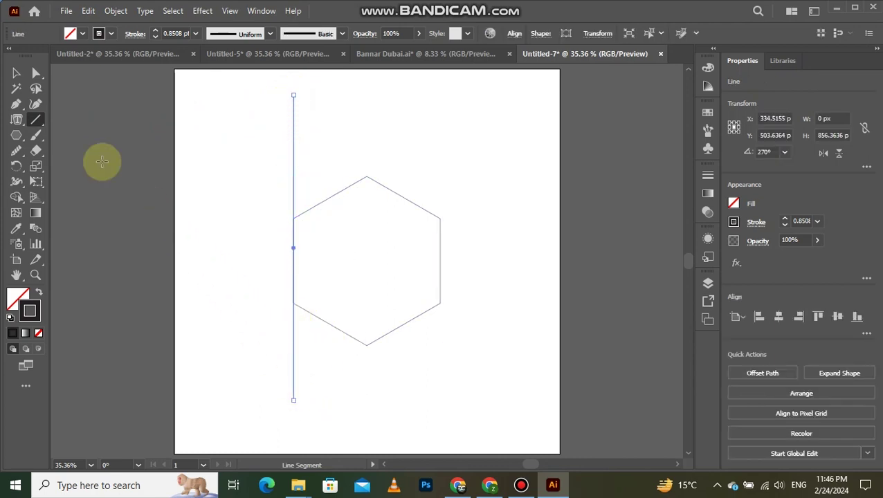
click(16, 73)
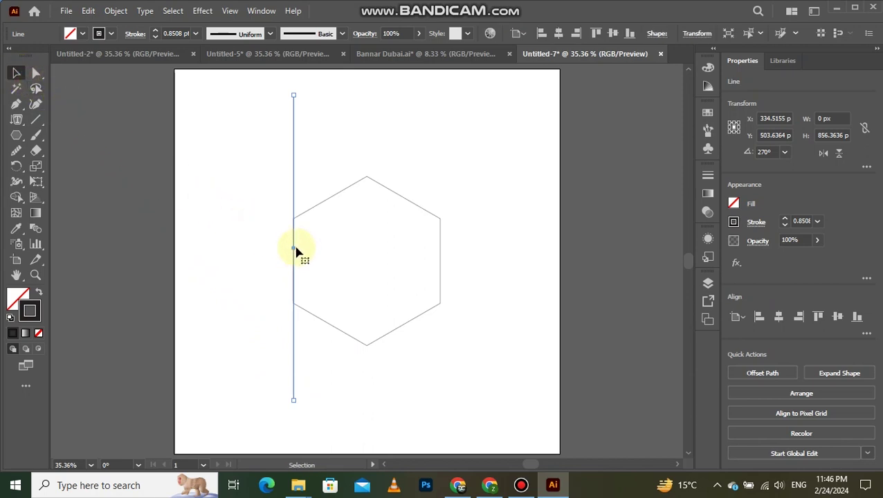
drag(296, 250, 439, 248)
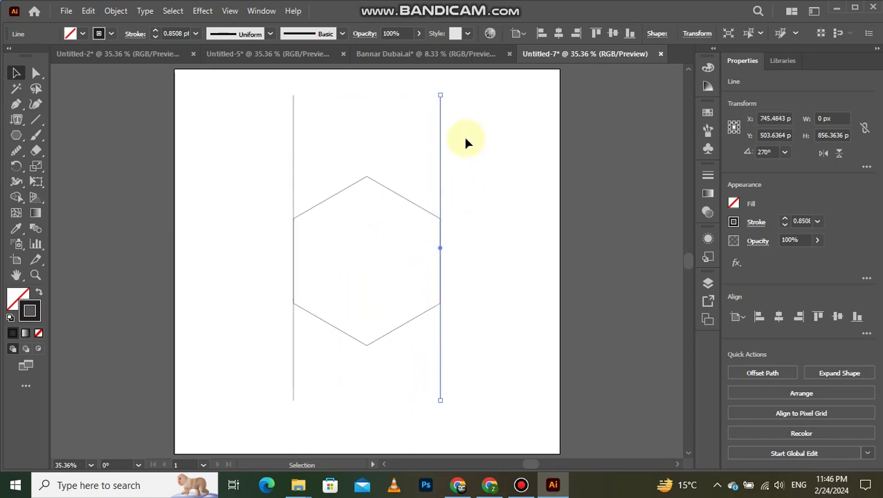
Step: Blend the two vertical lines on either side of the hexagon with the Blend tool
drag(286, 148, 286, 149)
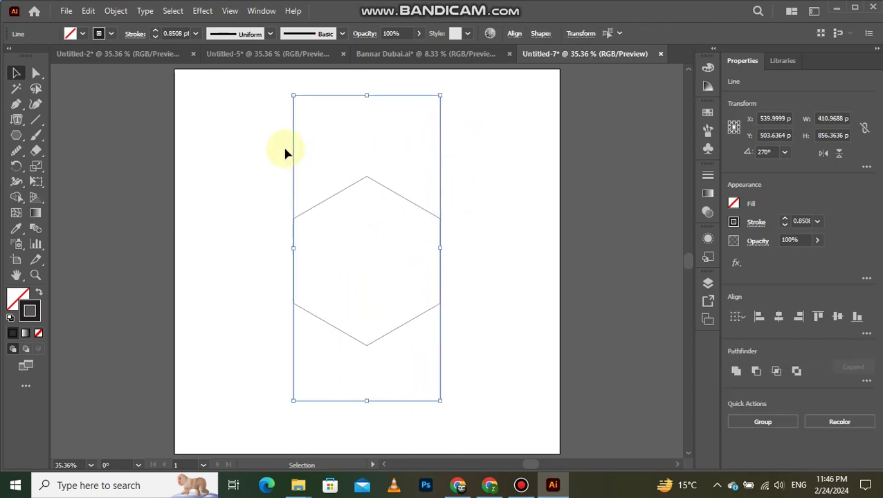
click(35, 230)
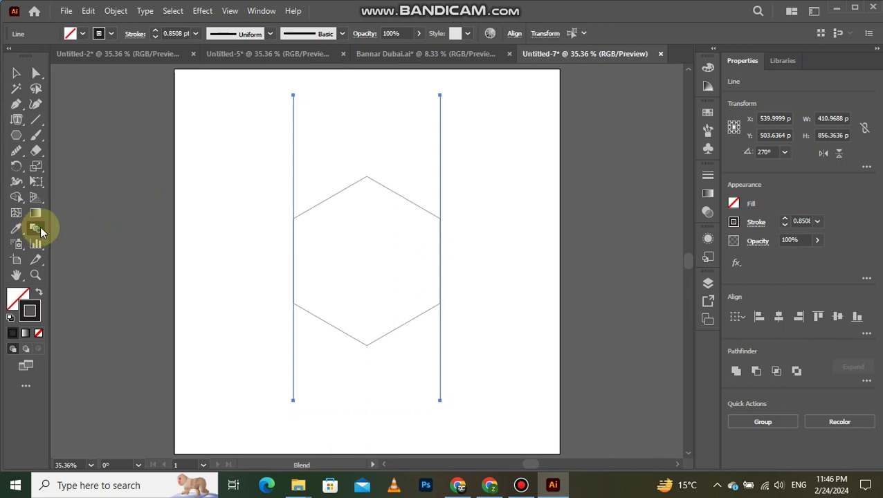
click(294, 144)
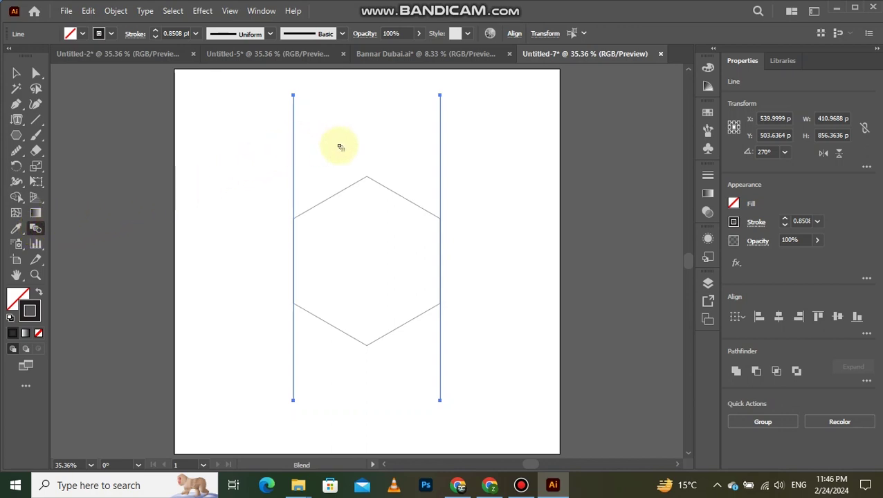
click(440, 152)
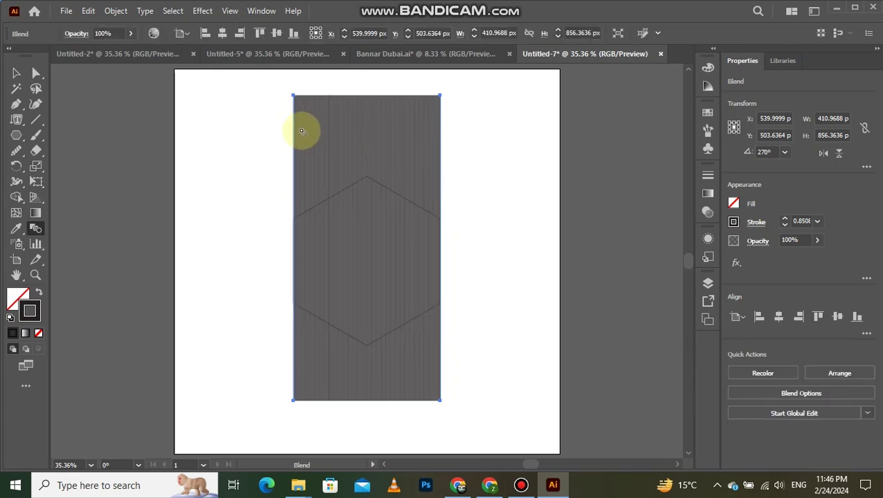
Step: Change the line blend's spacing to Specified Steps with a value of 8
click(16, 73)
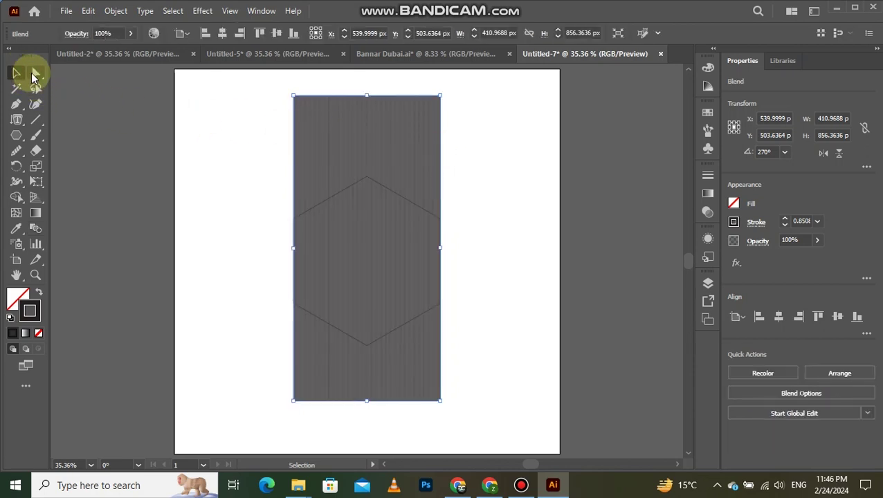
click(114, 12)
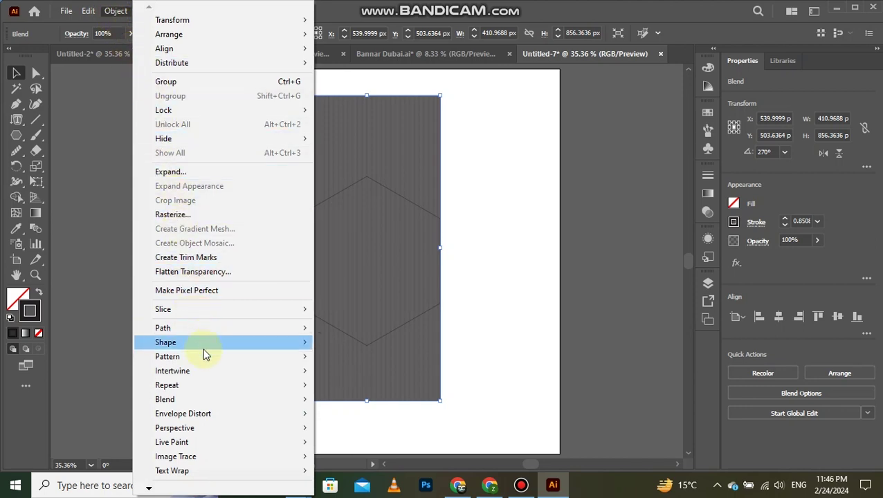
mouse_move(233, 399)
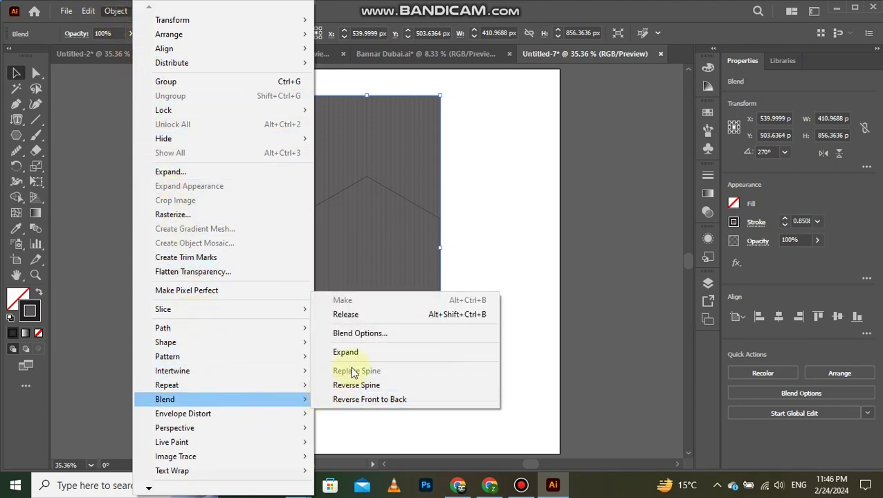
click(369, 334)
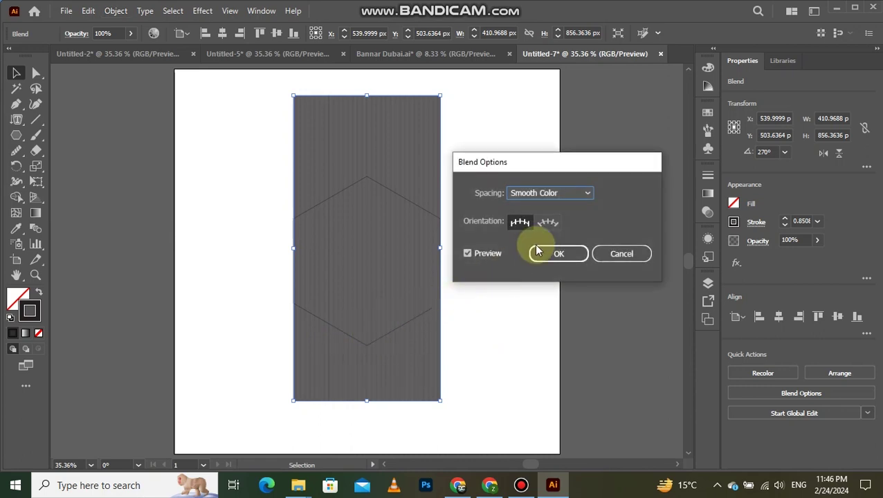
click(558, 195)
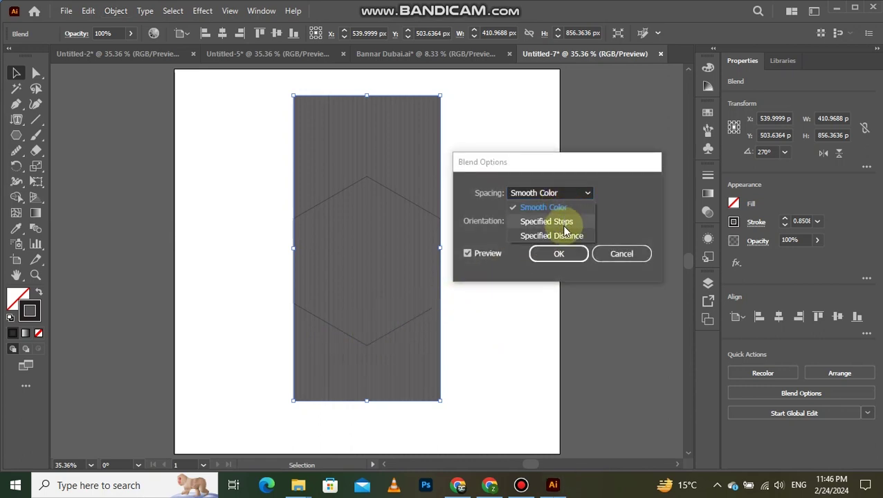
click(563, 222)
key(BackSpace)
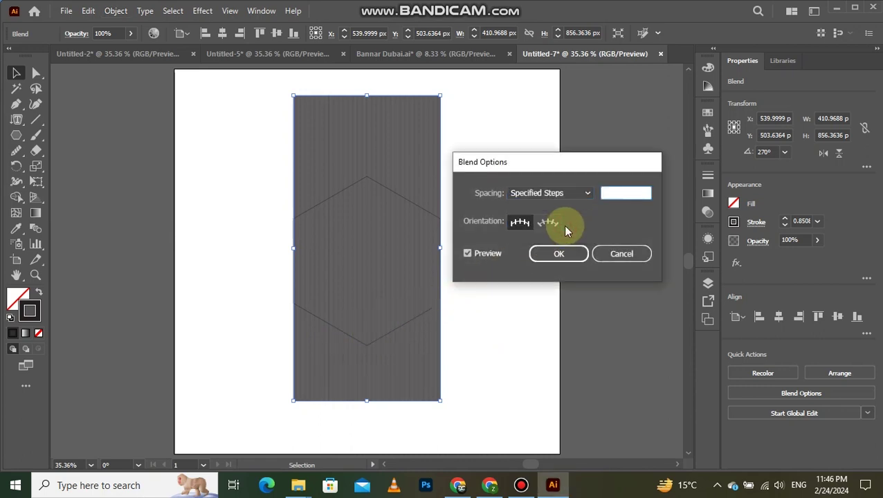
text(8)
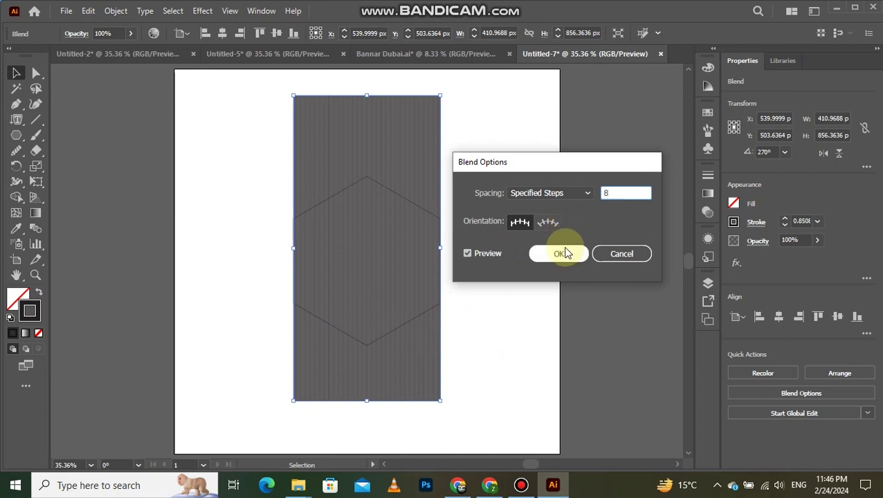
click(564, 254)
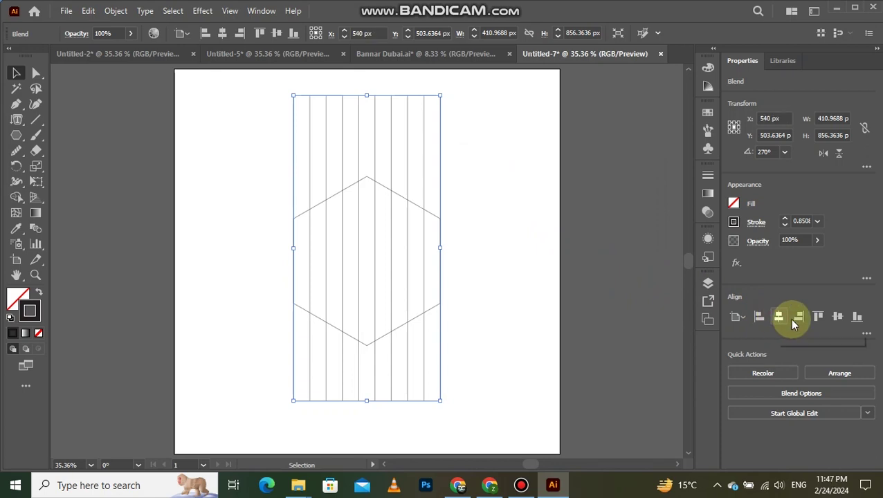
Step: Centre the line blend vertically on the artboard and expand it into separate lines
click(829, 318)
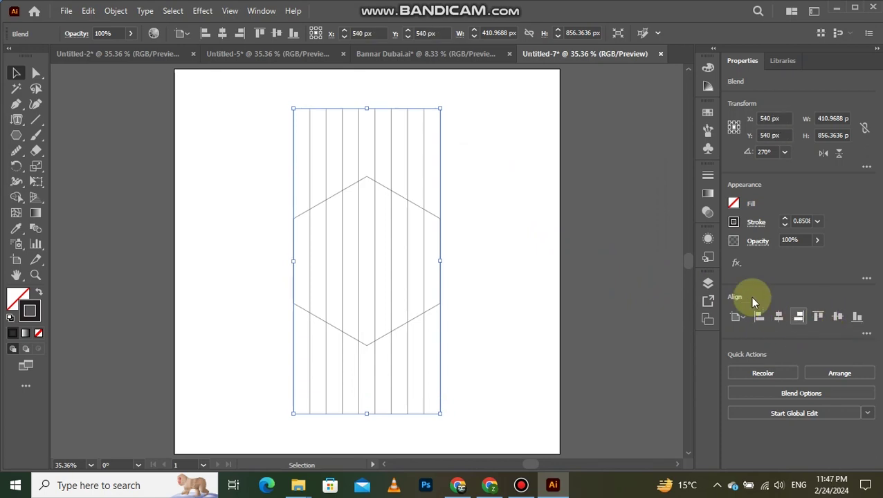
click(461, 161)
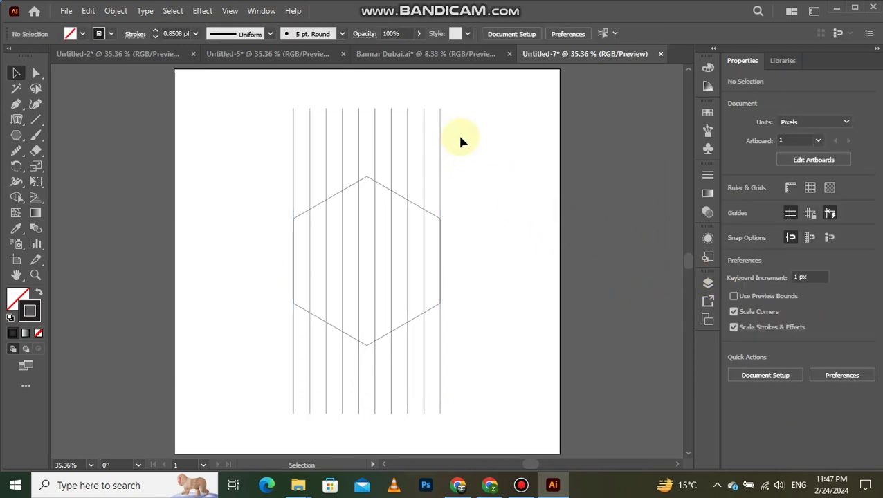
click(424, 157)
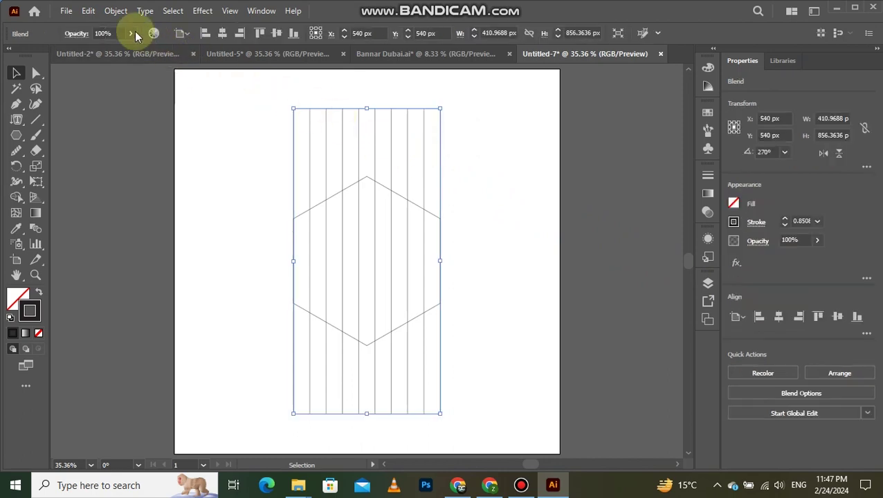
click(111, 12)
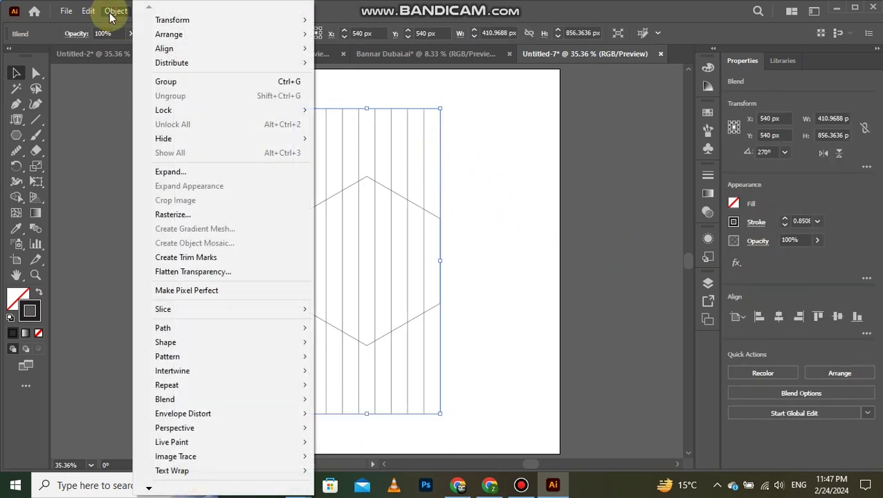
click(181, 172)
click(406, 317)
Step: Make a copy of the vertical line group rotated by 60°
right_click(374, 229)
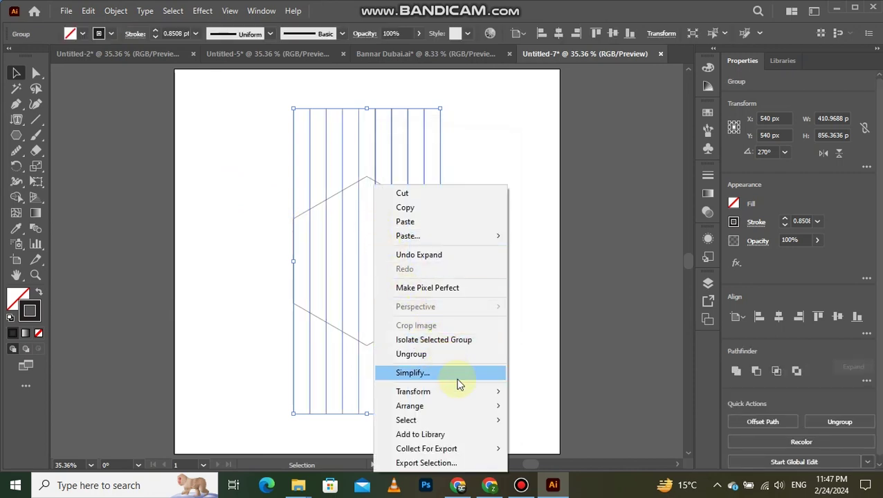
mouse_move(483, 392)
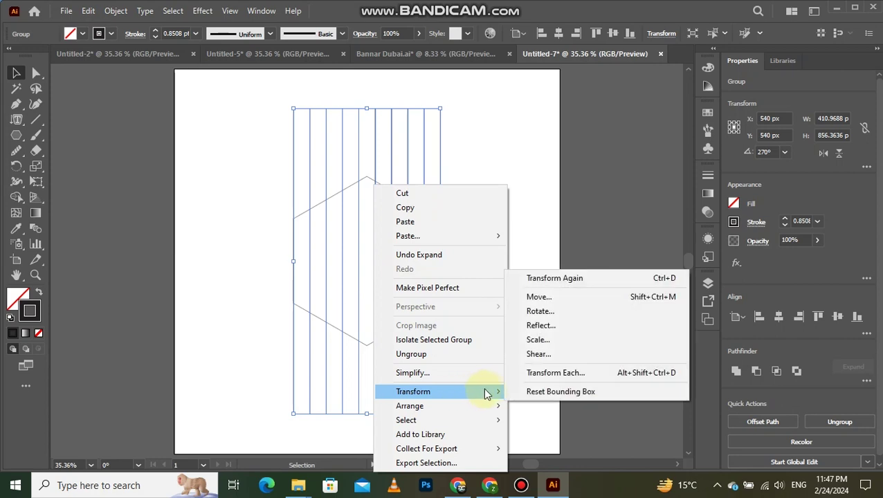
click(539, 311)
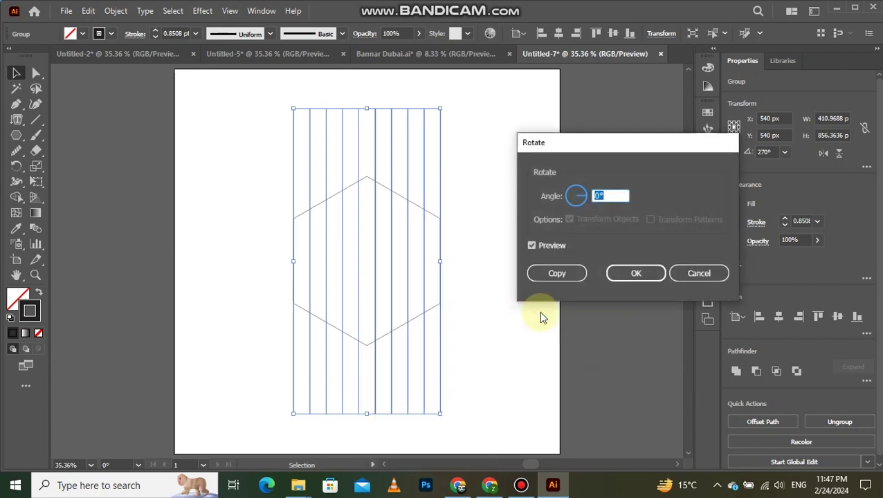
text(60)
click(543, 280)
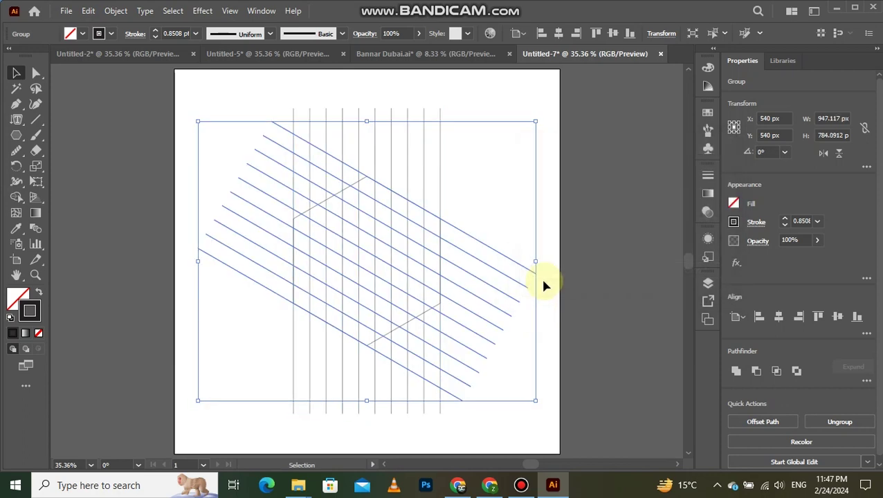
Step: Make a copy of the angled line group reflected across the vertical axis
right_click(384, 248)
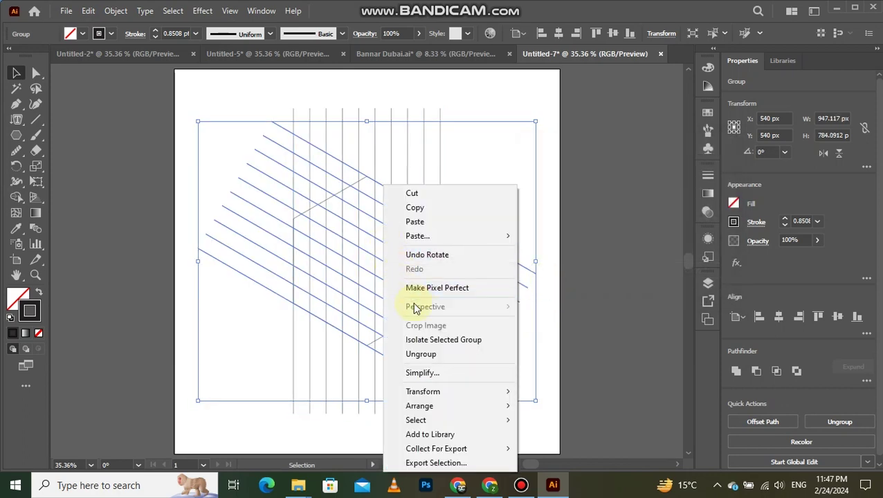
mouse_move(472, 395)
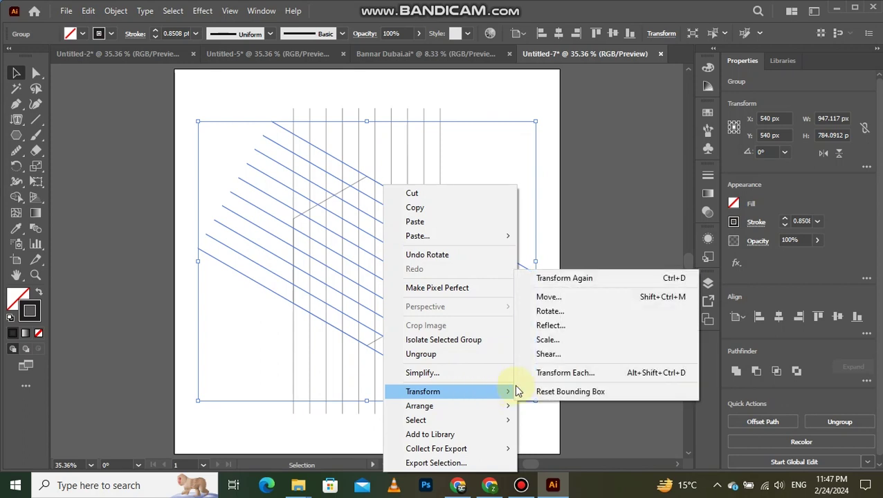
click(551, 327)
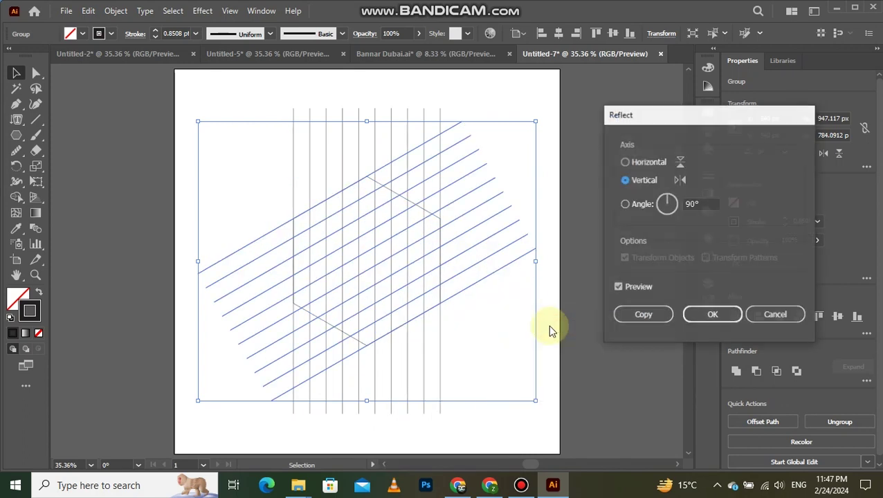
click(630, 313)
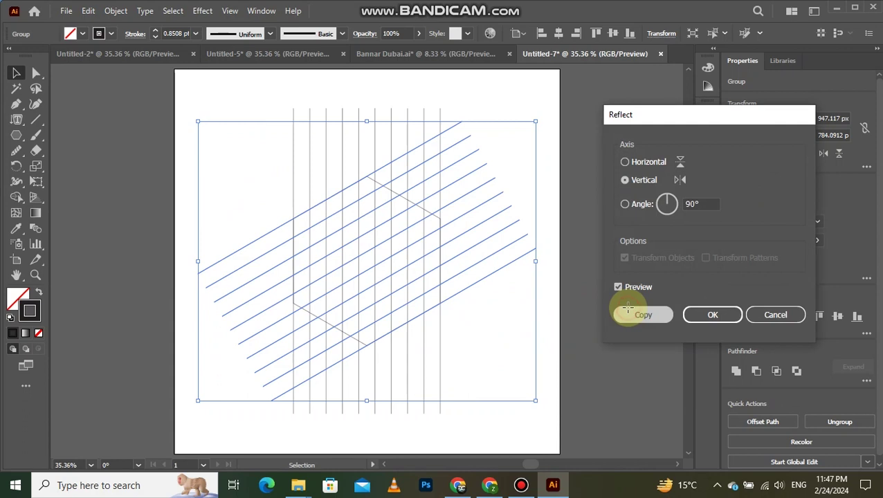
click(529, 161)
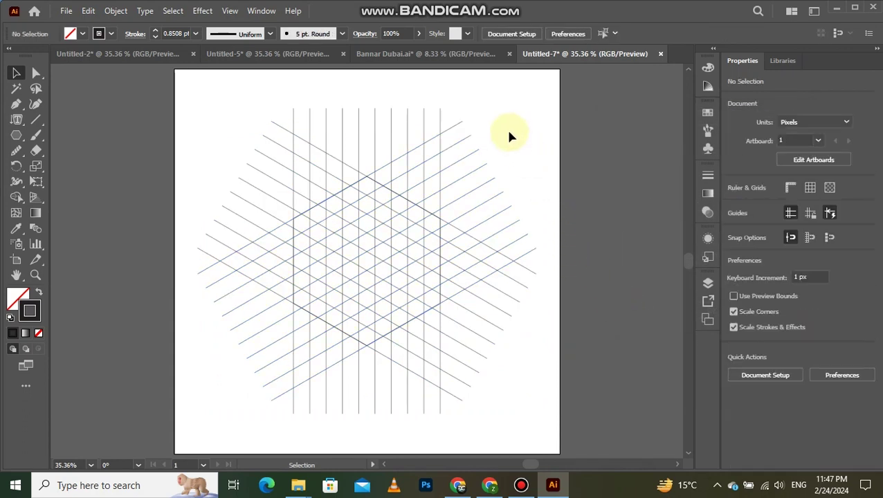
Step: Using Shape Builder with black fill and no stroke on the whole grid, merge cells into a band along the hexagon's upper-left and left sides
key(ctrl+a)
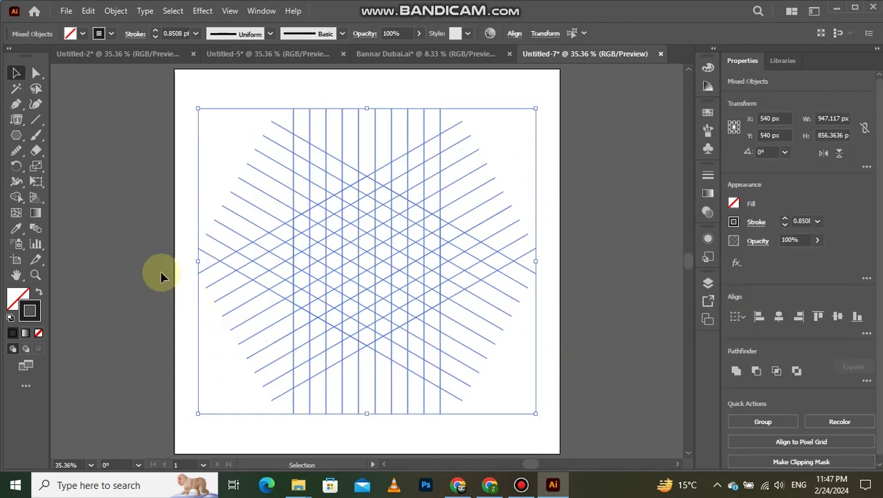
click(13, 199)
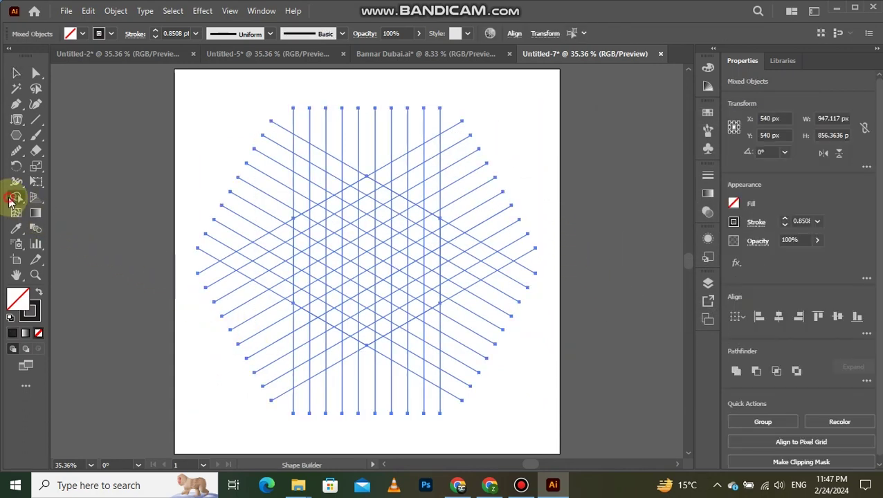
click(39, 292)
scroll(347, 234, up, 1)
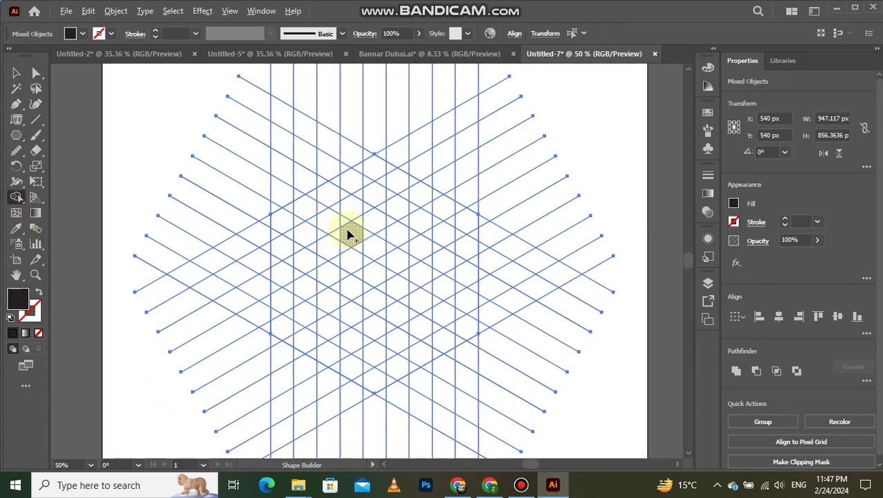
scroll(373, 201, up, 1)
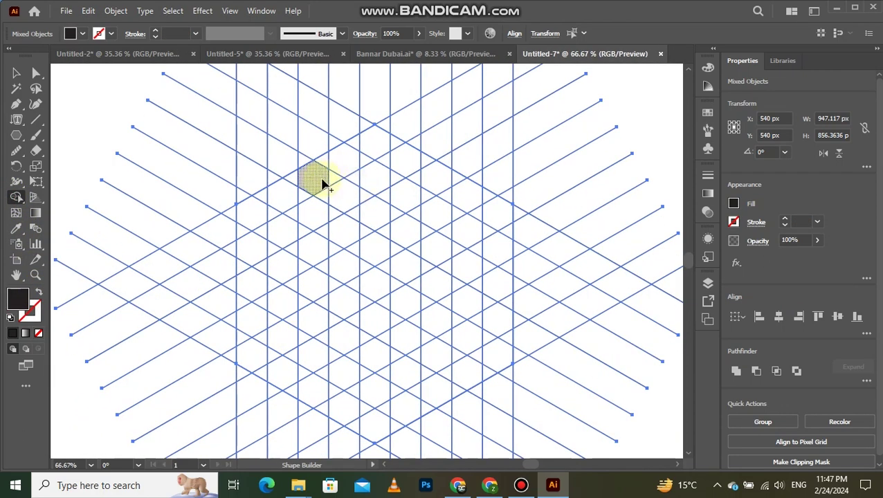
mouse_move(331, 177)
mouse_down()
mouse_move(244, 221)
mouse_move(299, 183)
mouse_move(263, 205)
mouse_move(258, 228)
mouse_move(254, 351)
mouse_move(262, 369)
mouse_move(243, 323)
mouse_move(246, 270)
mouse_up()
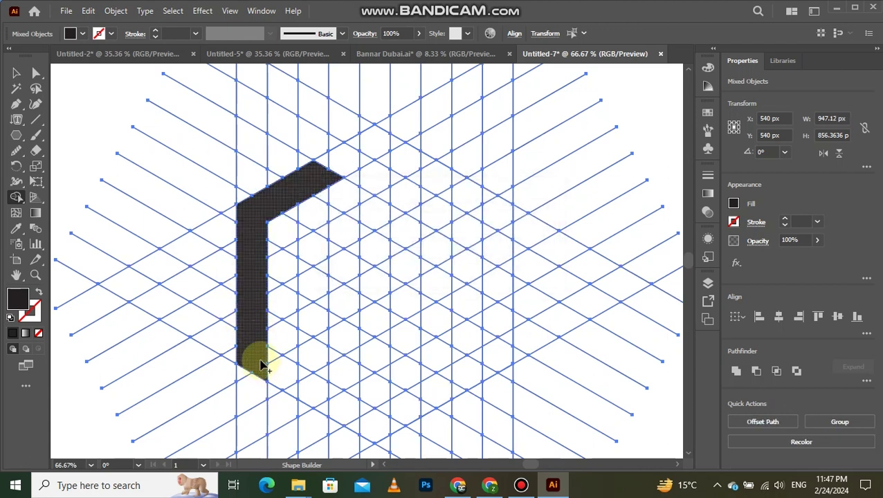
Step: Extend the black band along the hexagon's two lower sides, up its right side and inward as a G-shaped spiral
drag(270, 366, 391, 427)
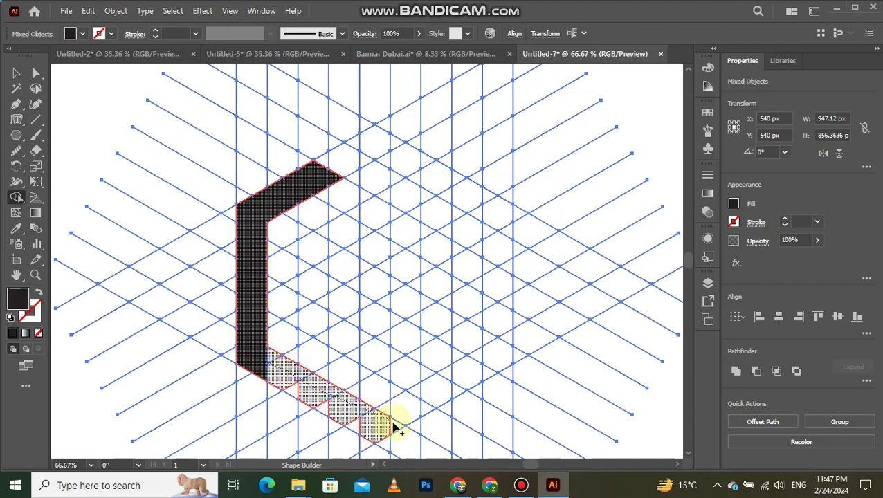
mouse_move(327, 410)
mouse_down()
mouse_move(291, 388)
mouse_move(316, 404)
mouse_up()
mouse_move(384, 420)
mouse_down()
mouse_move(507, 342)
mouse_move(472, 383)
mouse_move(426, 402)
mouse_up()
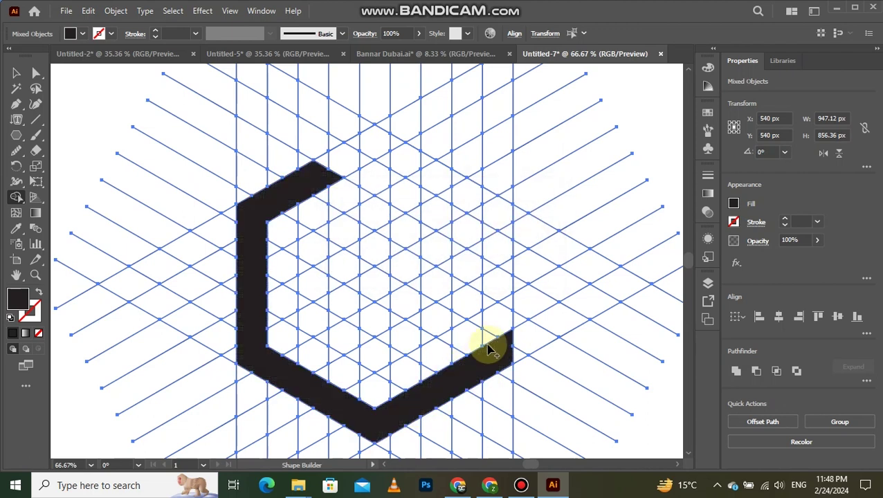
mouse_move(492, 303)
mouse_down()
mouse_move(487, 269)
mouse_move(488, 282)
mouse_move(438, 257)
mouse_move(454, 253)
mouse_move(437, 251)
mouse_move(324, 325)
mouse_move(351, 291)
mouse_move(394, 269)
mouse_up()
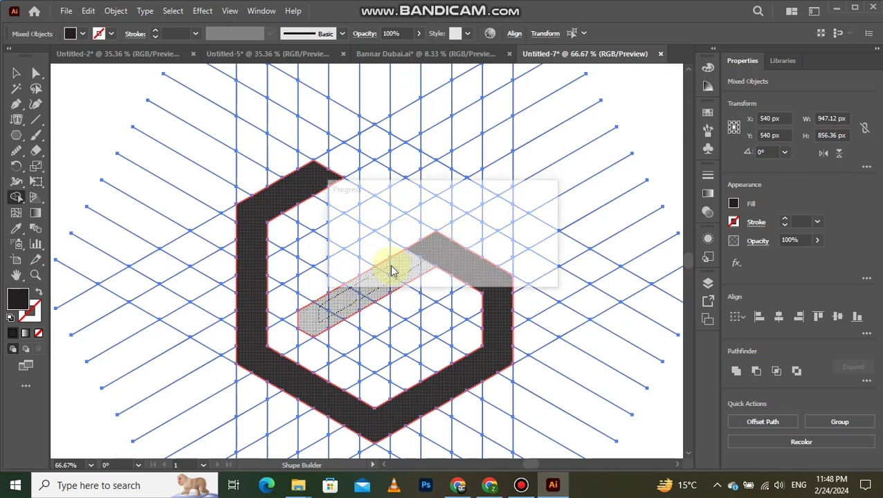
mouse_move(321, 335)
mouse_down()
mouse_move(392, 358)
mouse_move(358, 349)
mouse_move(413, 334)
mouse_up()
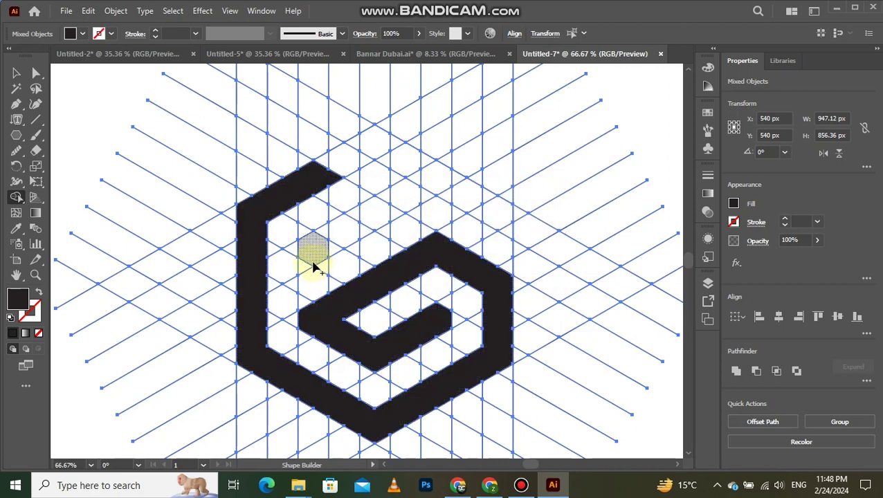
Step: Merge grid cells into a slanted T shape above the spiral, with its bar along the hexagon's upper-right side, and deselect the artwork
mouse_move(304, 263)
mouse_down()
mouse_move(349, 220)
mouse_move(423, 187)
mouse_move(428, 196)
mouse_move(321, 252)
mouse_up()
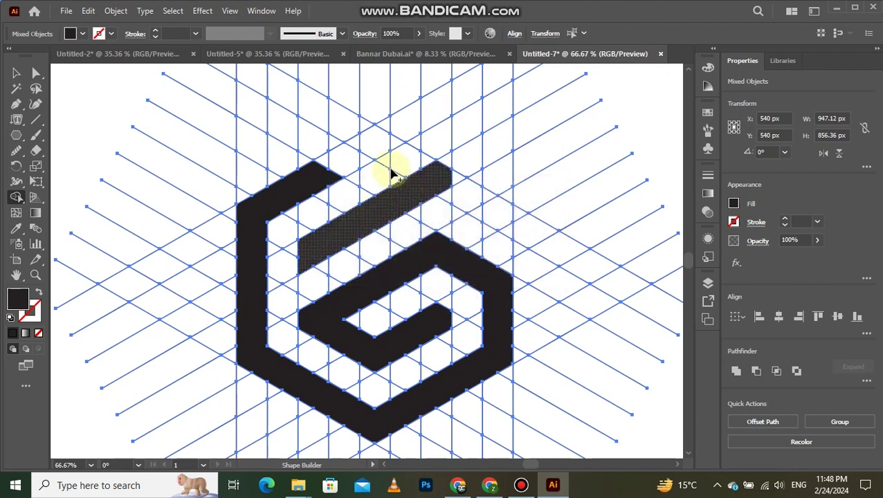
mouse_move(358, 142)
mouse_down()
mouse_move(429, 180)
mouse_move(429, 168)
mouse_move(393, 143)
mouse_move(509, 229)
mouse_move(487, 199)
mouse_move(440, 189)
mouse_up()
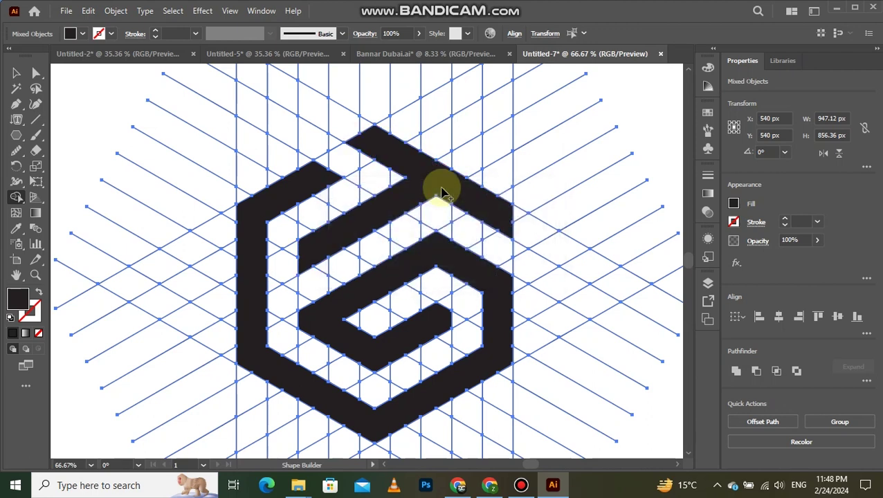
click(16, 73)
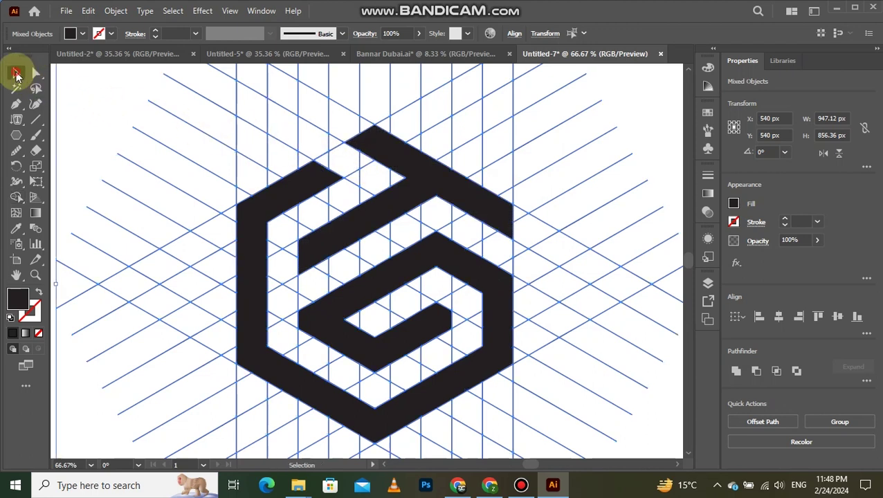
click(95, 113)
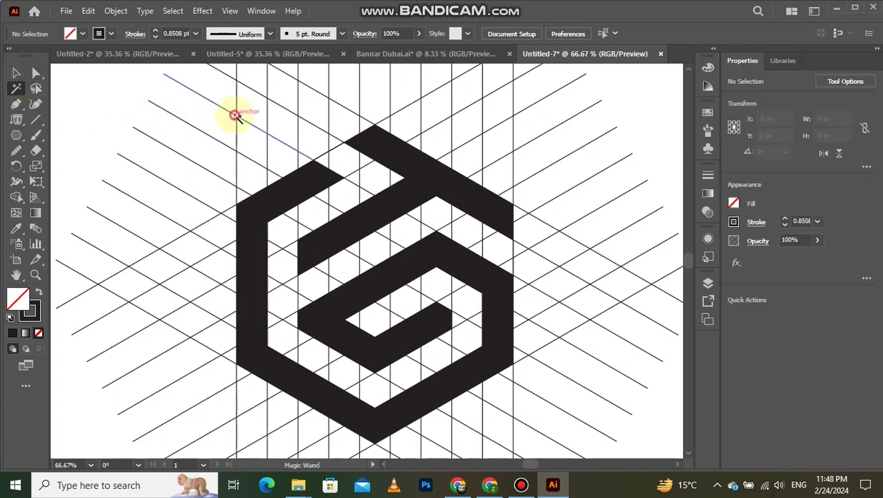
Step: Select all the leftover grid lines with the Magic Wand and delete them, leaving only the black logo shapes
click(235, 115)
key(Delete)
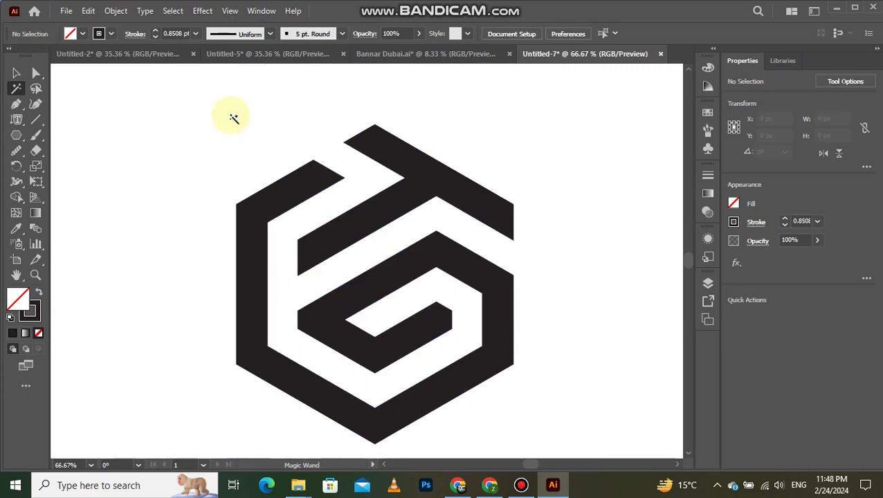
click(18, 74)
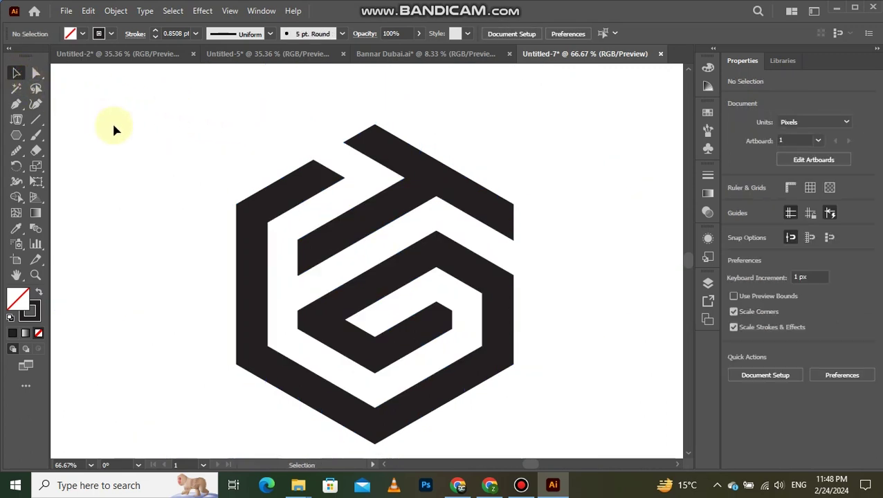
key(ctrl+0)
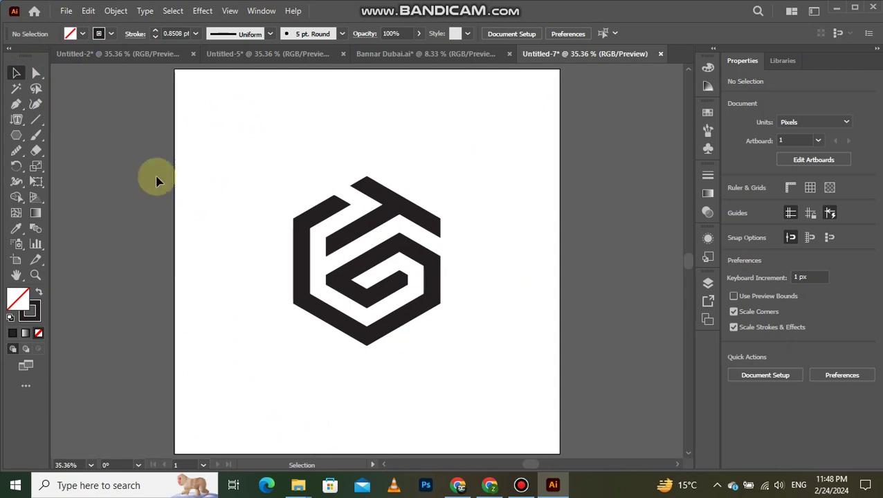
Step: Create a 1080 × 1080 px rectangle with the Rectangle tool
click(17, 137)
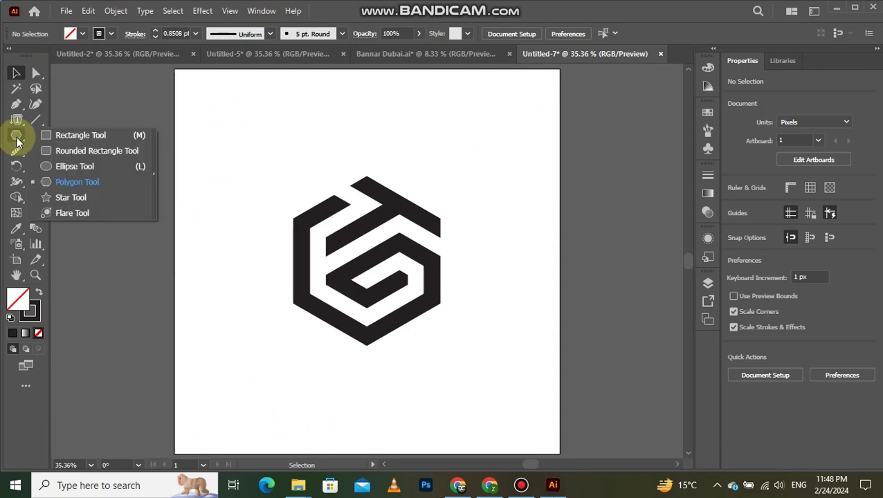
click(62, 136)
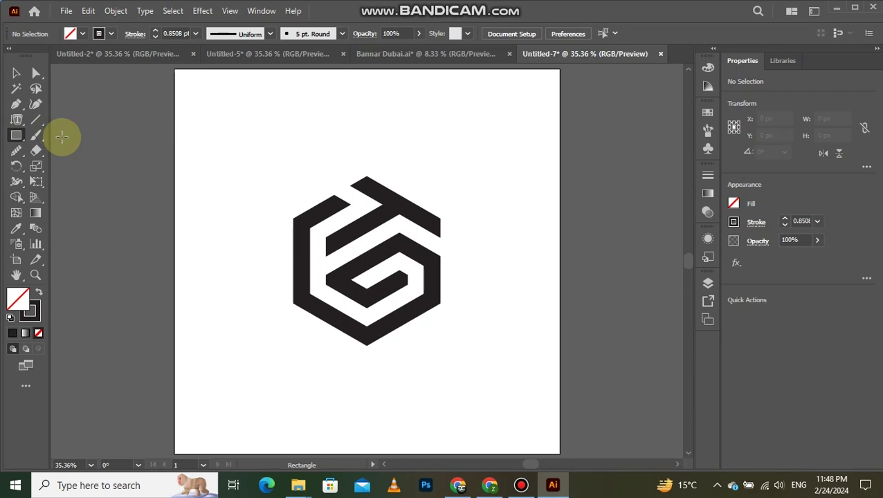
click(273, 144)
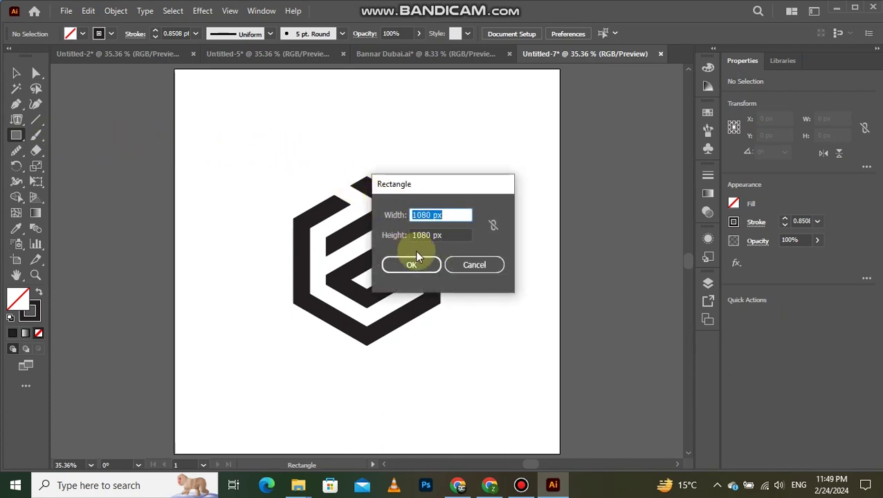
click(423, 267)
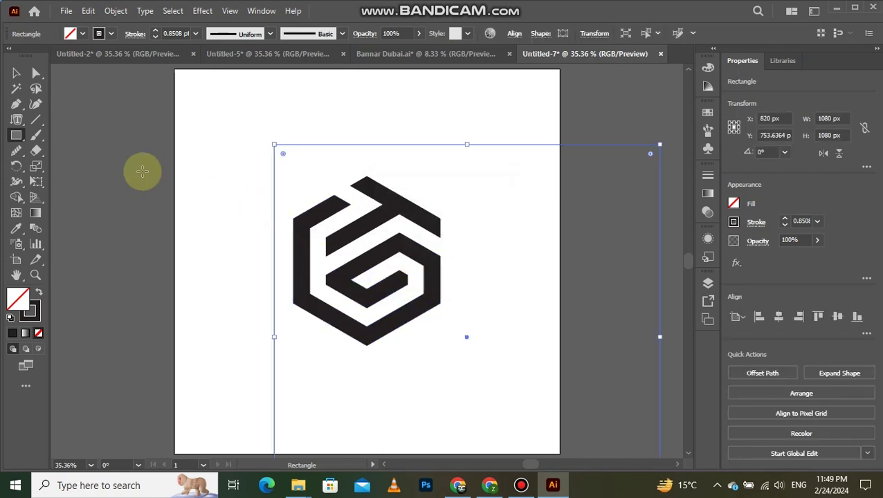
Step: Give the rectangle a black fill with no stroke and centre it horizontally and vertically on the artboard
click(20, 77)
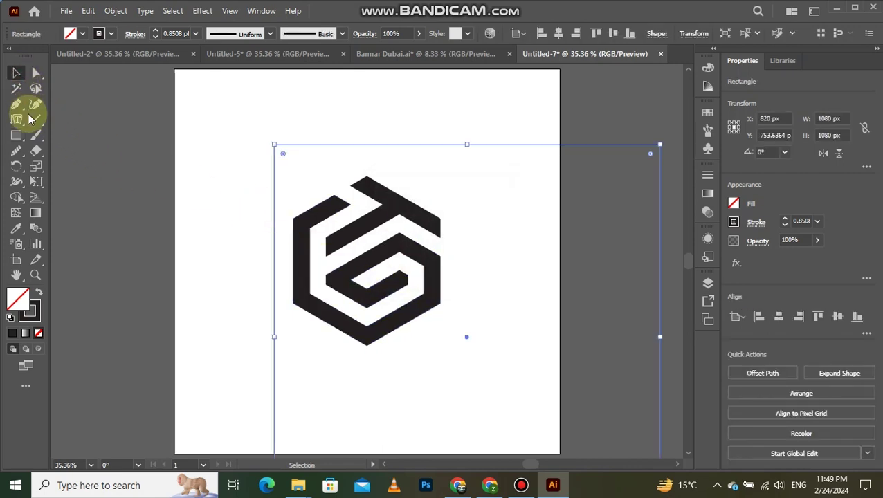
click(39, 294)
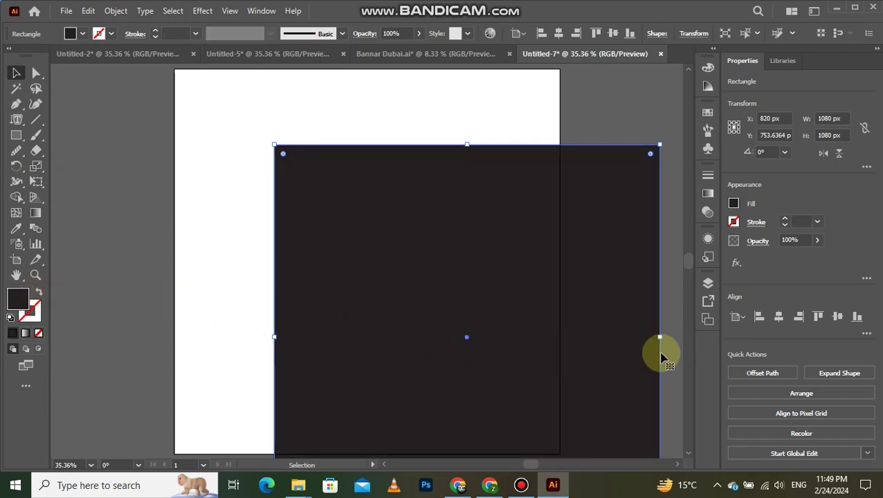
click(778, 317)
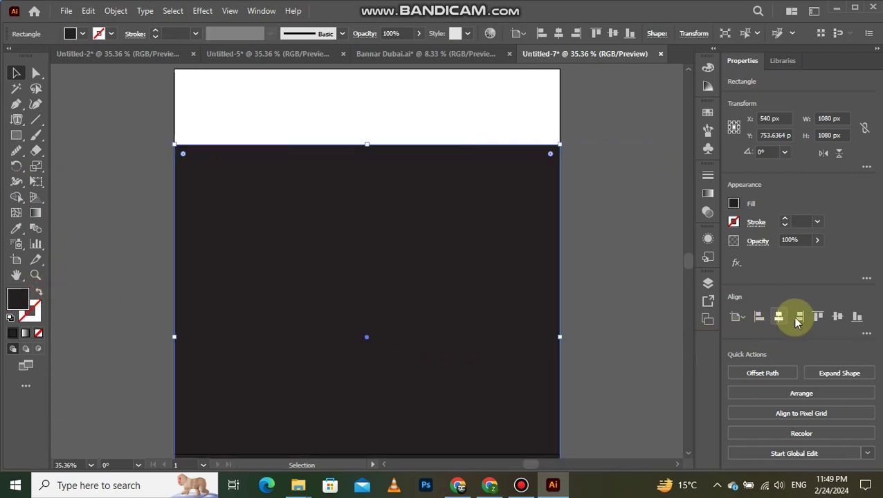
click(835, 317)
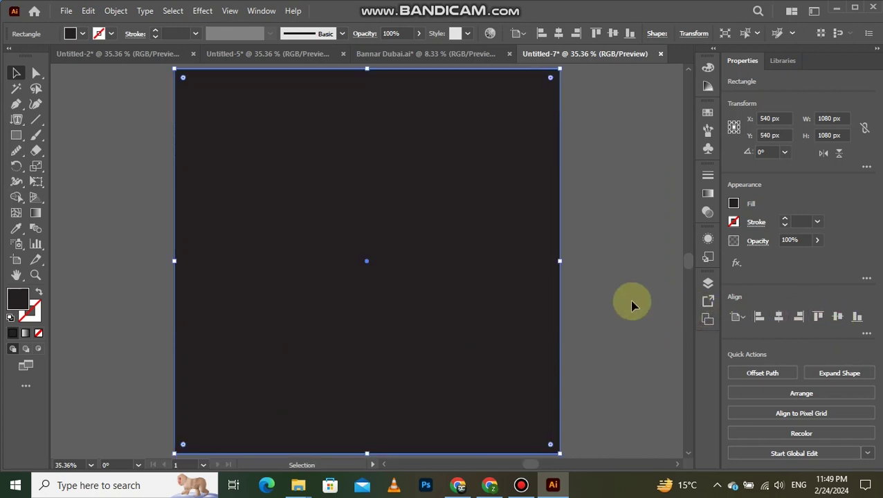
Step: Send the rectangle to the back, behind the logo
right_click(475, 251)
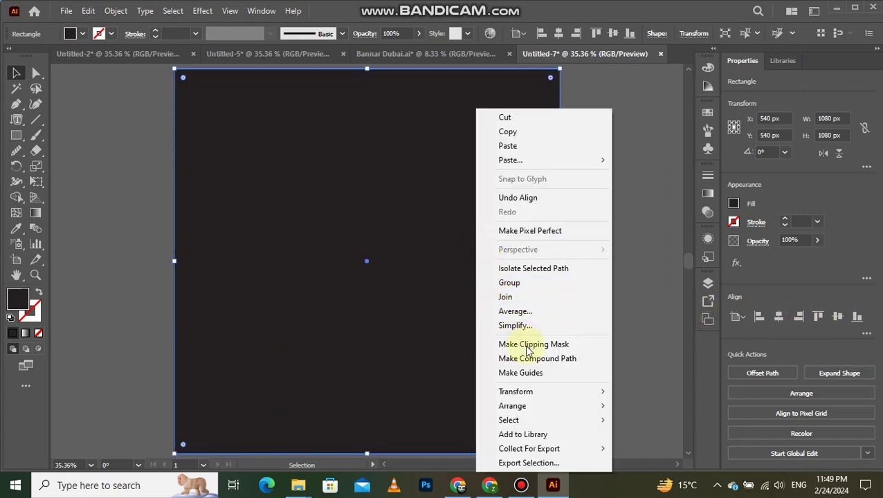
mouse_move(555, 405)
click(641, 450)
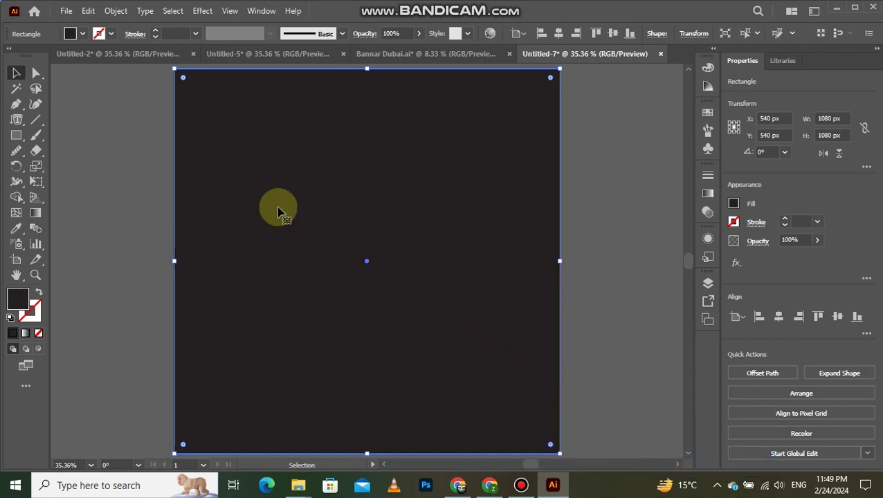
Step: Fill the background rectangle with the third-darkest grey of the grayscale swatches
click(81, 36)
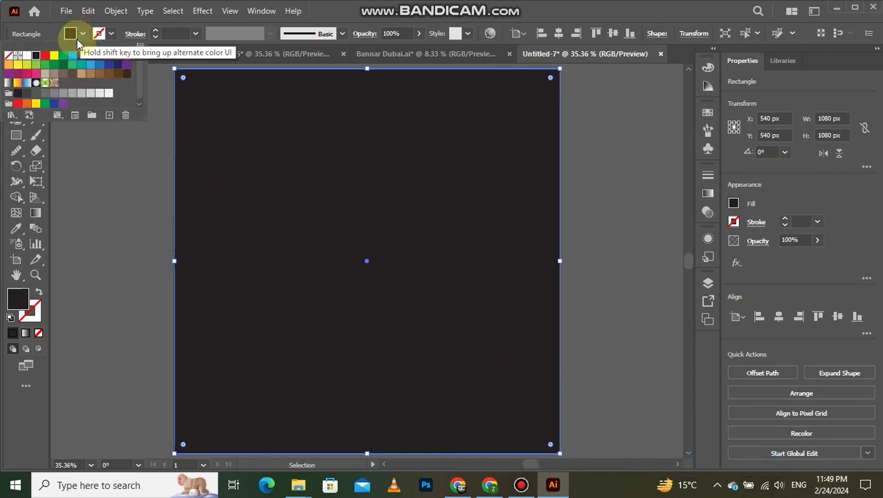
click(26, 94)
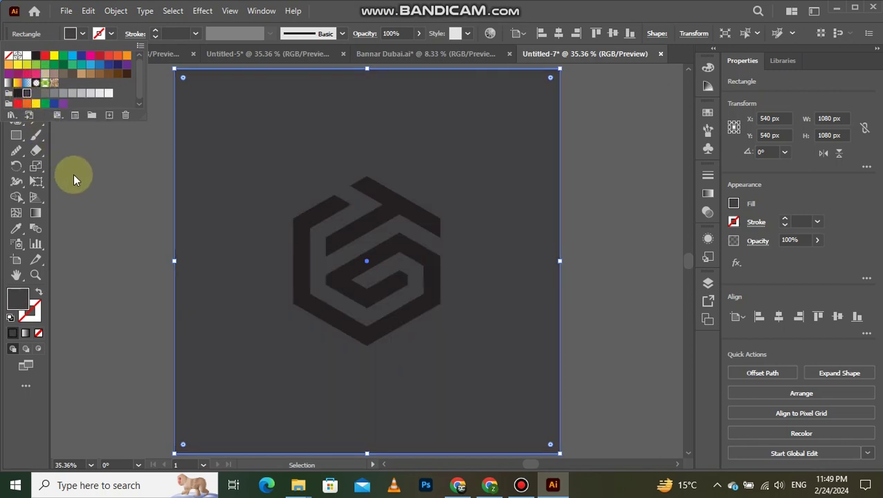
click(36, 93)
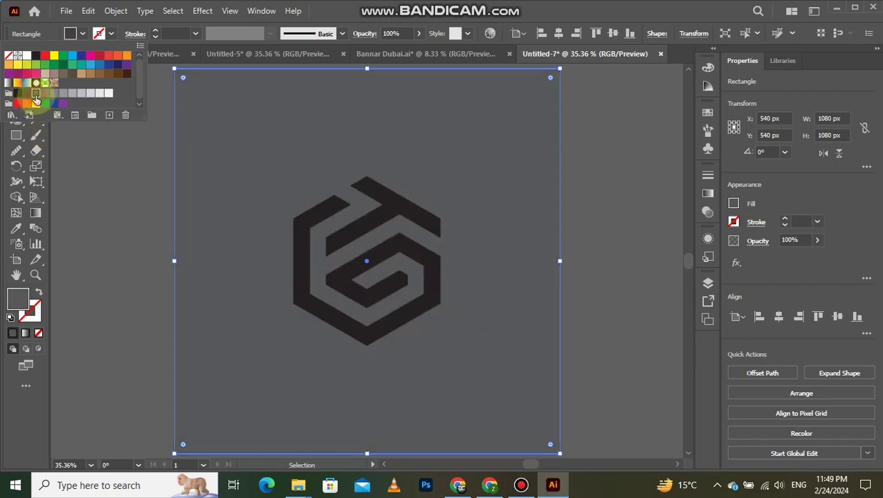
click(121, 218)
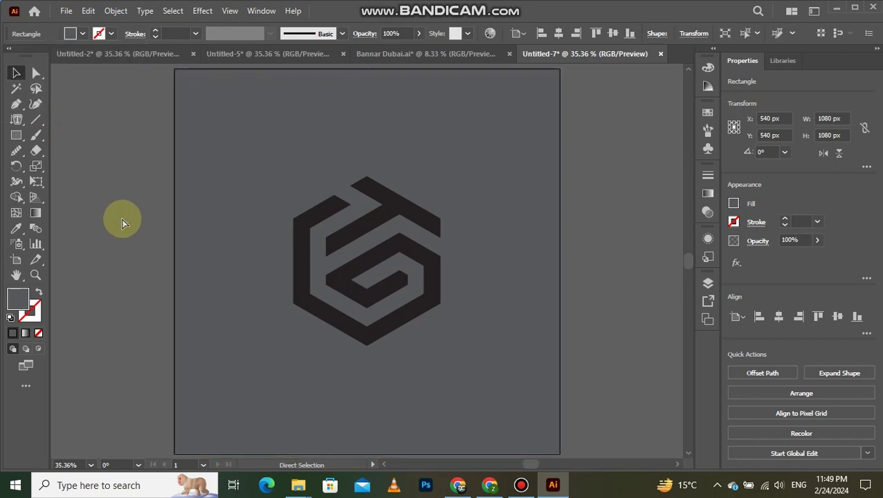
Step: Fill the hexagonal logo with the orange swatch (f7941d)
click(121, 221)
drag(285, 183, 380, 277)
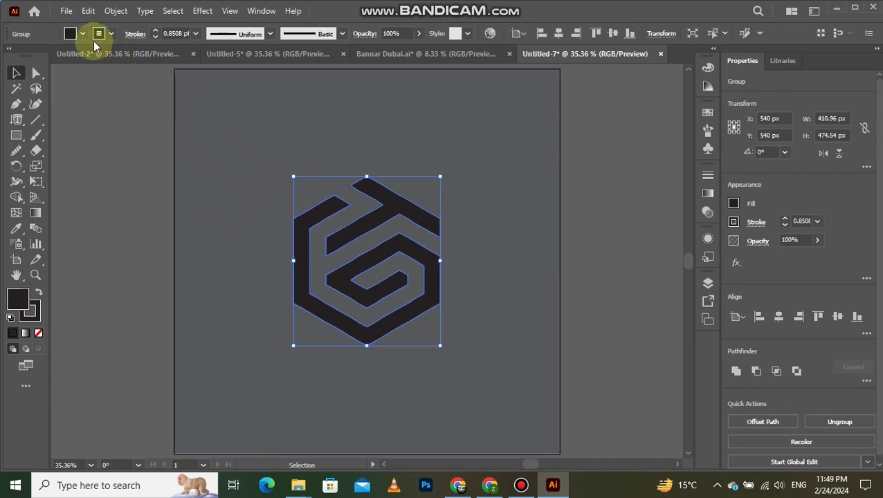
click(77, 33)
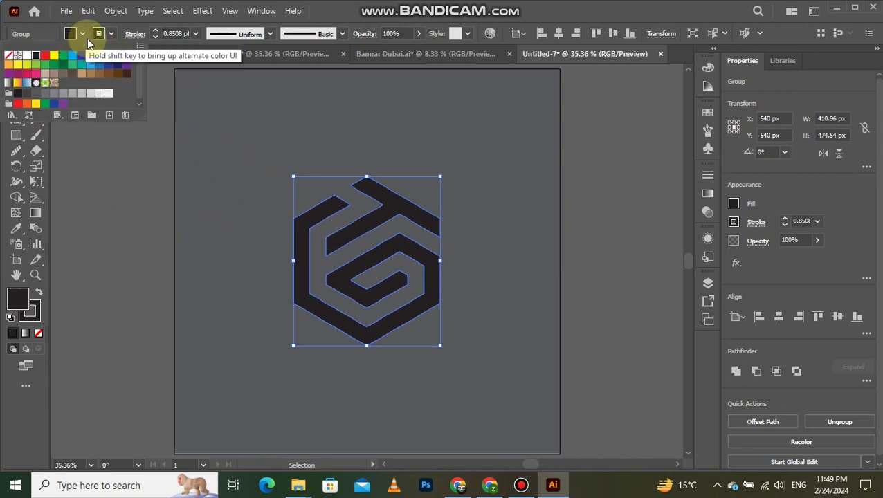
click(125, 57)
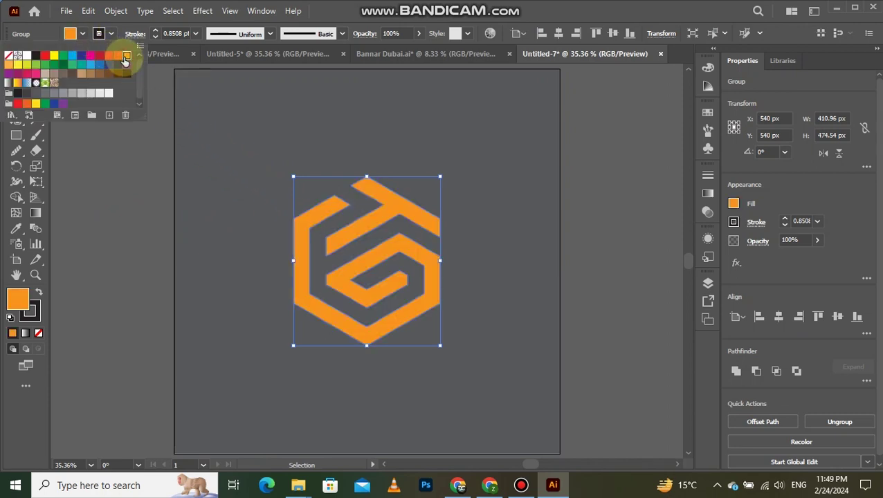
click(142, 163)
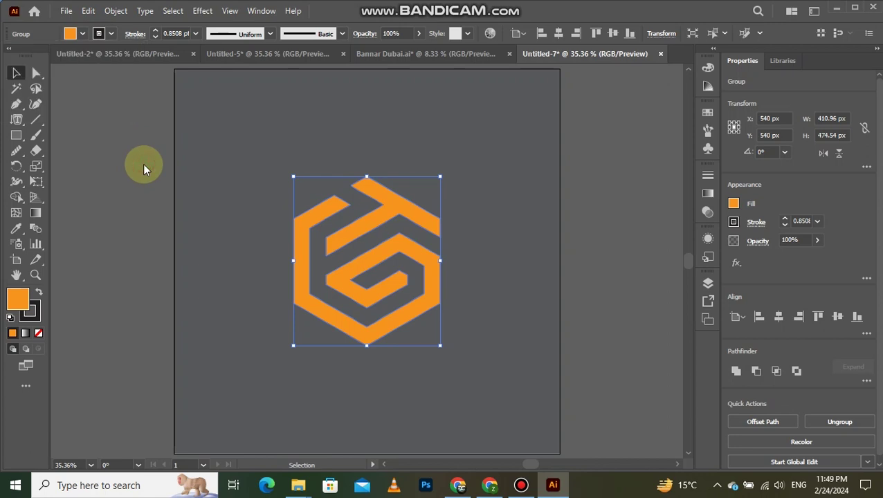
Step: Remove the logo's stroke, keeping only its fill, and deselect it
click(38, 318)
click(38, 333)
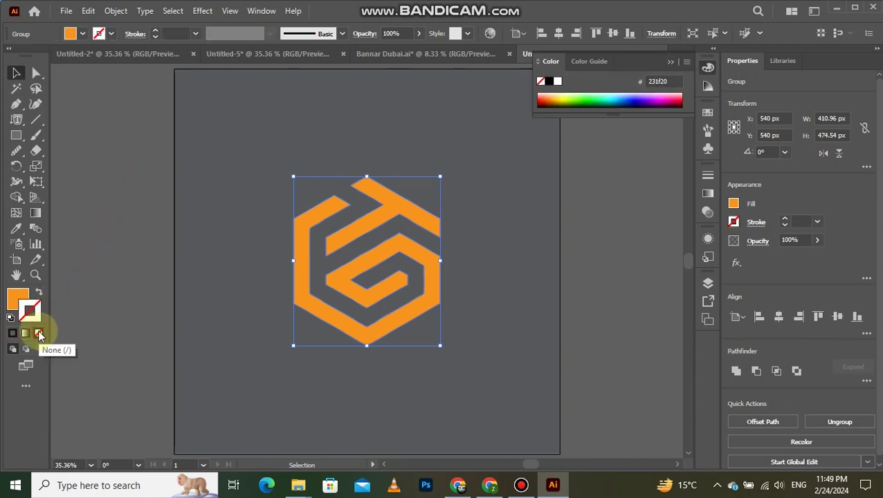
click(16, 299)
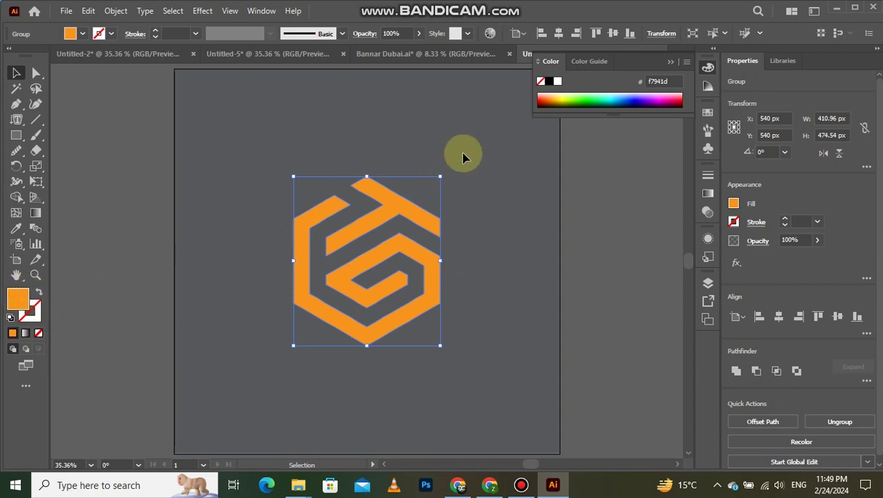
click(669, 63)
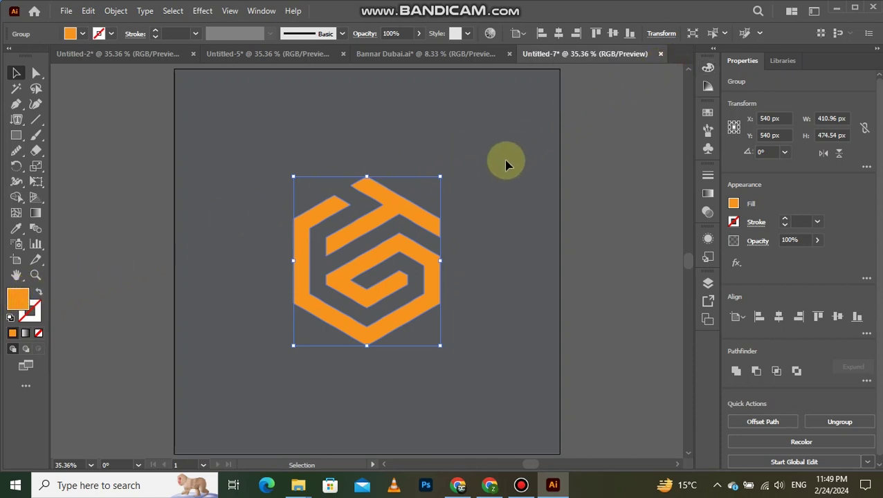
click(488, 179)
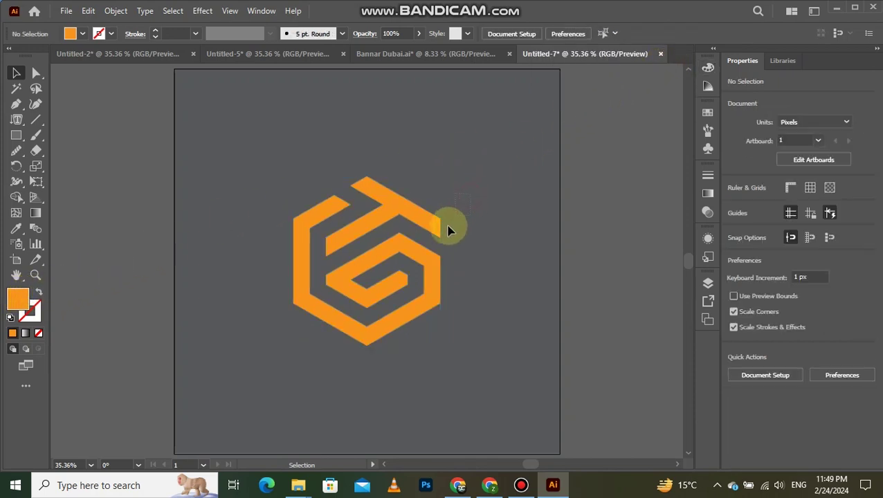
Step: Move the logo straight up by about 175 px to make room beneath it
click(382, 277)
drag(374, 259, 372, 197)
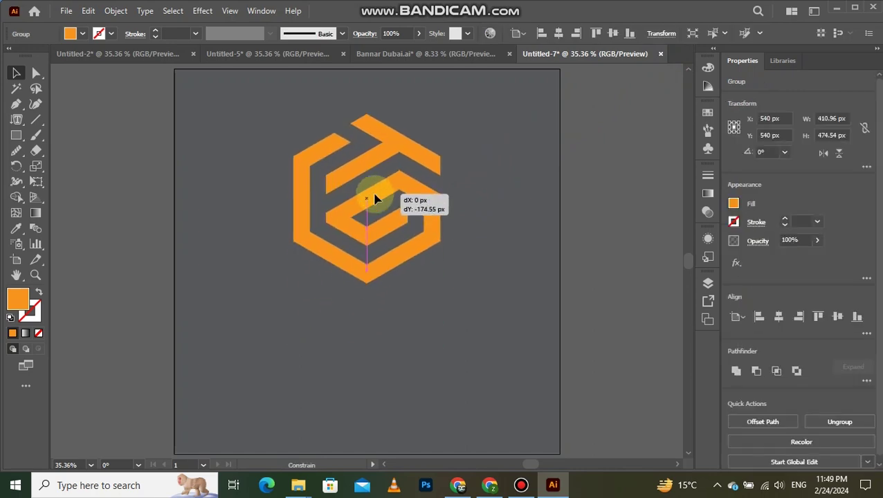
click(401, 332)
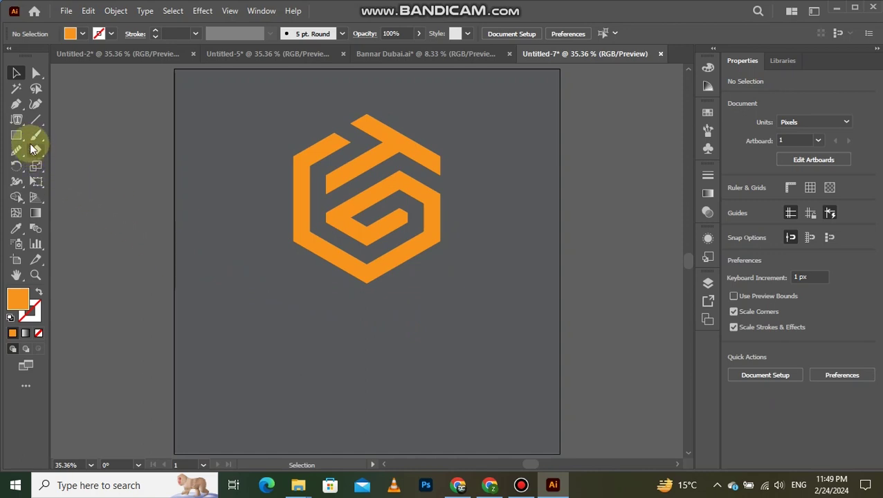
Step: Add the text "G + T LOGO" at 72 pt below the logo with the Type tool
drag(16, 119, 59, 119)
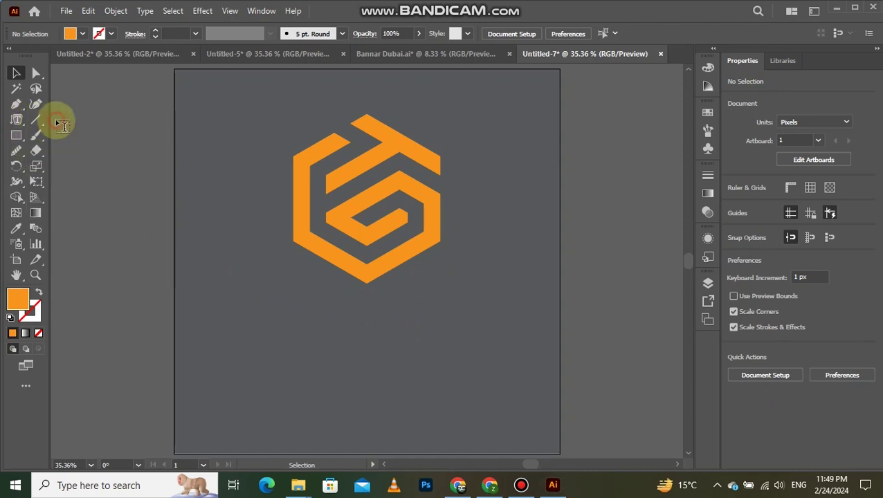
click(290, 331)
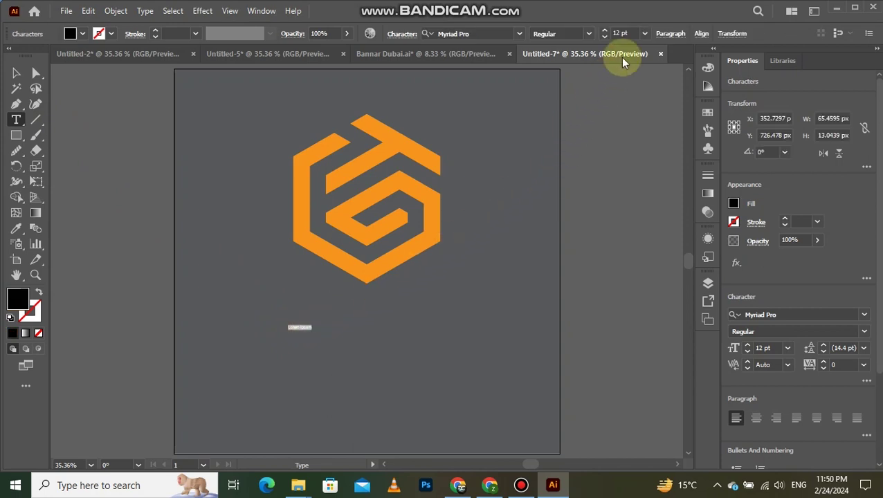
click(643, 34)
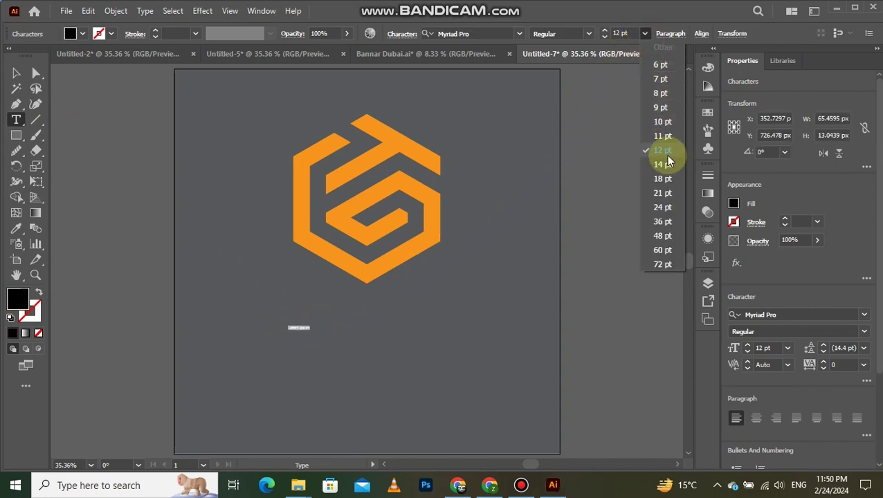
click(666, 264)
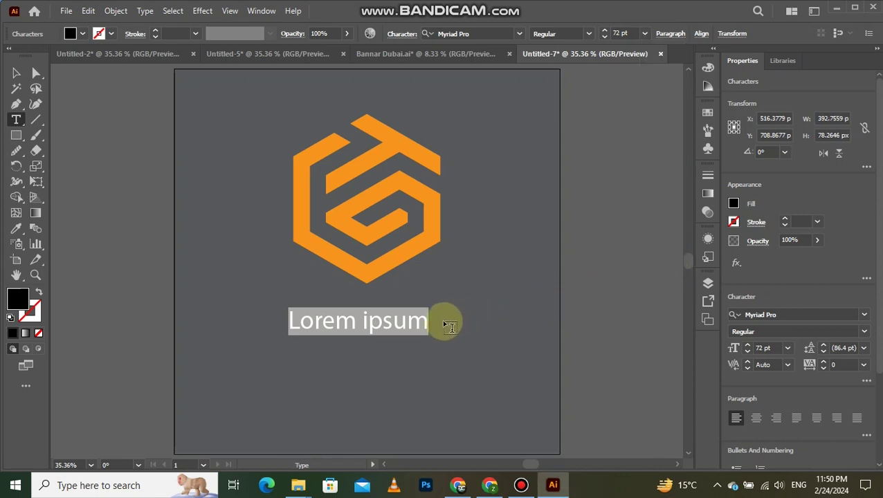
key(BackSpace)
text(G)
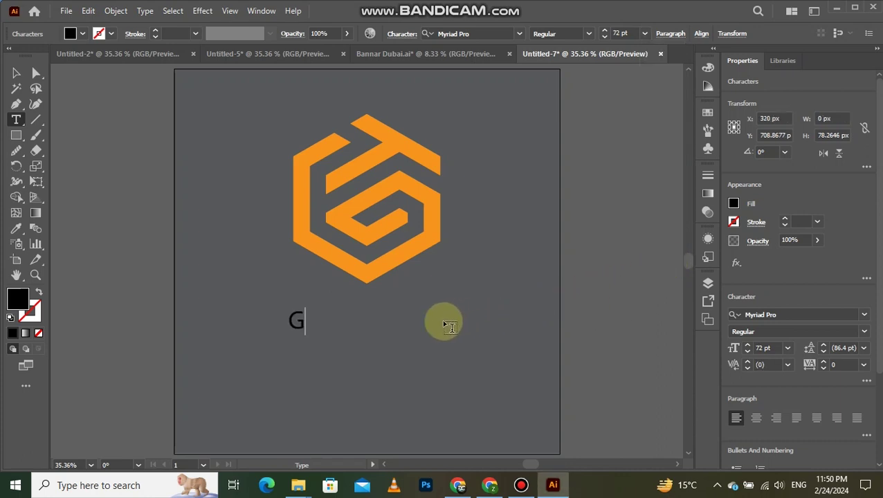
text( + )
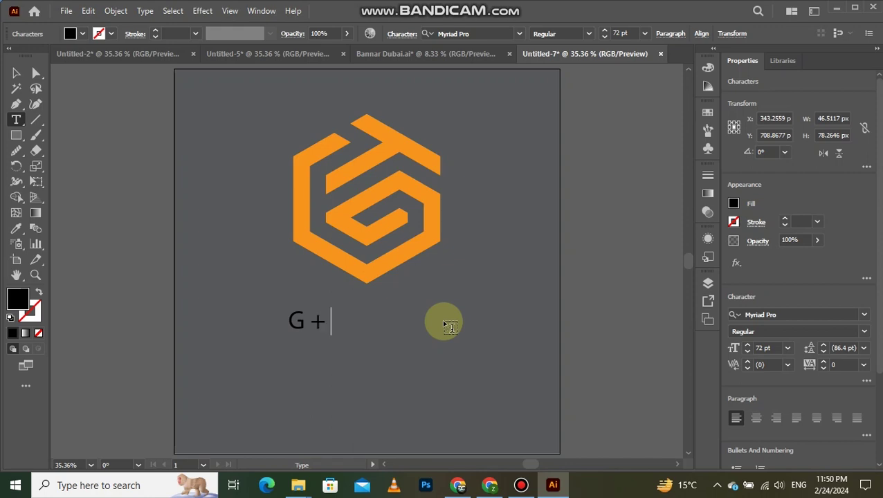
text(T LOGO)
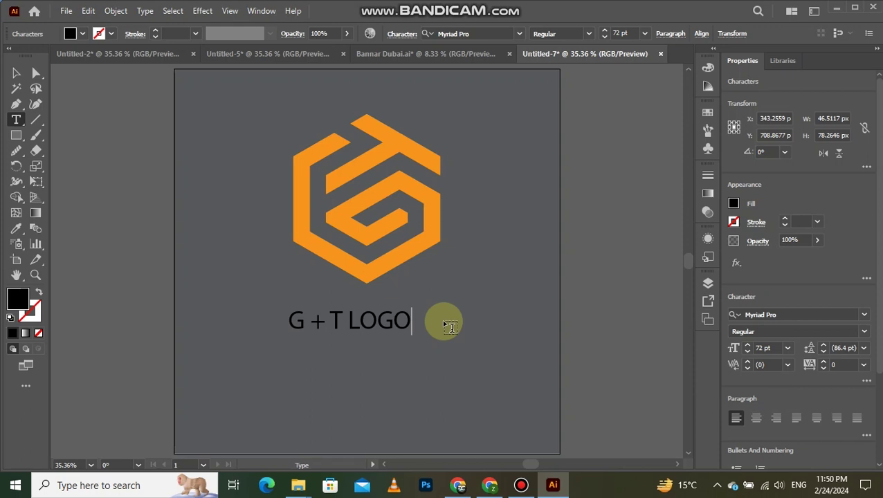
Step: Set the "G + T LOGO" text's font to Berlin Sans FB Demi Bold
click(13, 74)
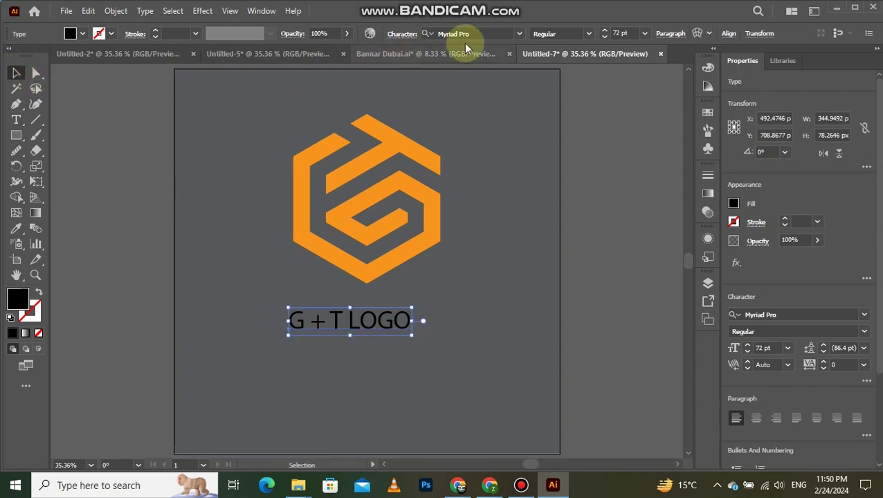
click(520, 36)
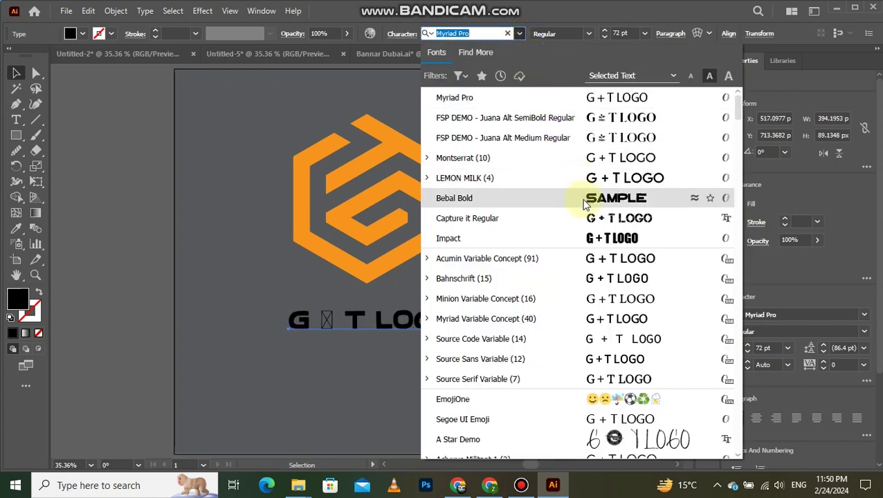
scroll(617, 325, down, 2)
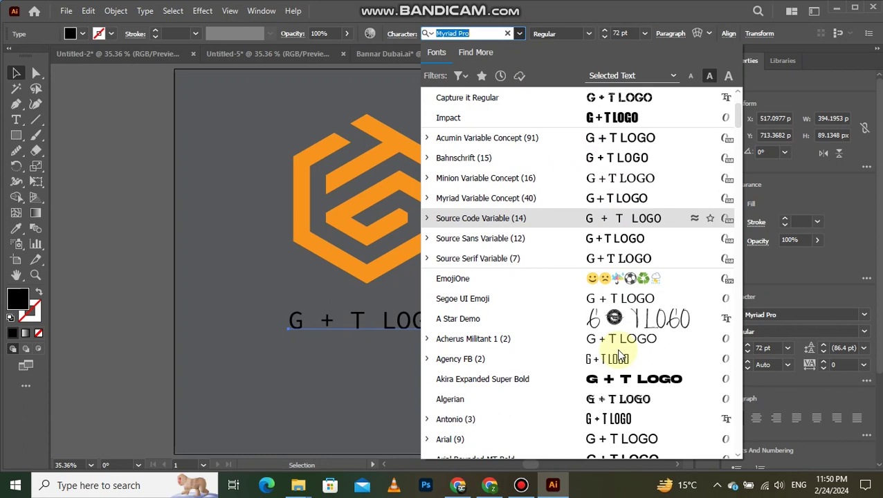
scroll(619, 356, down, 5)
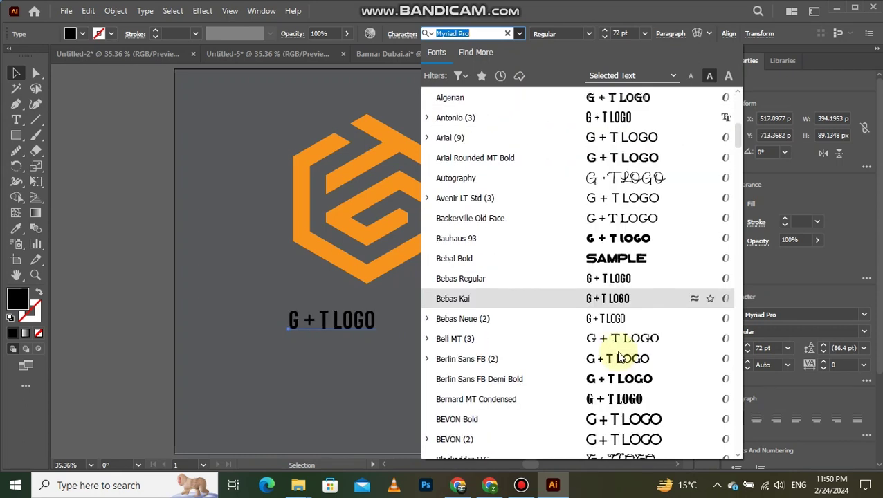
scroll(619, 356, down, 1)
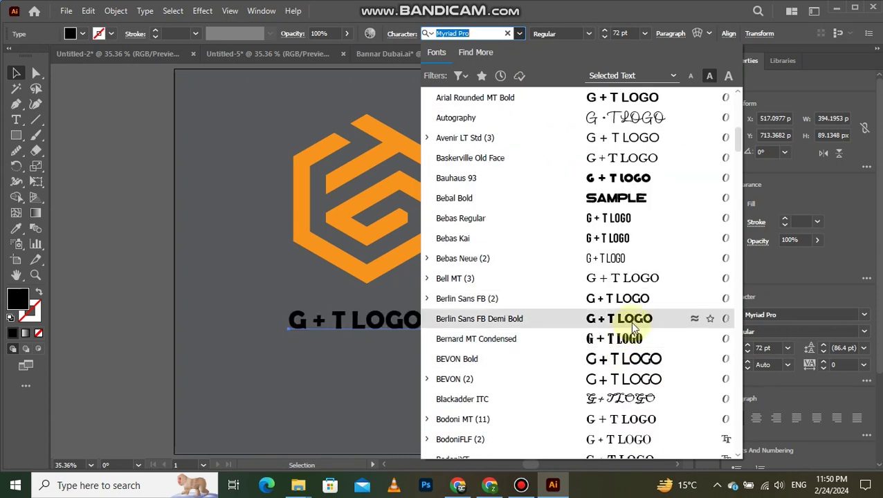
click(630, 321)
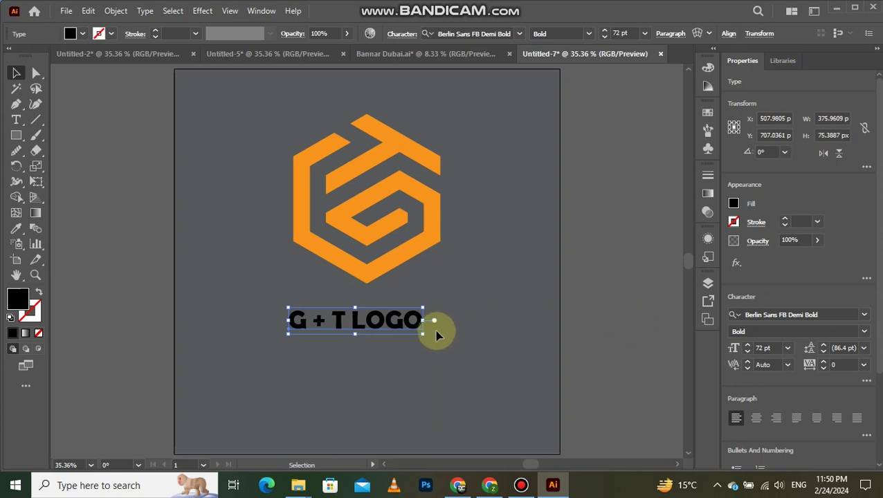
Step: Enlarge the text to about 87 pt from its centre and centre it horizontally on the artboard
drag(424, 337, 438, 352)
scroll(774, 408, down, 3)
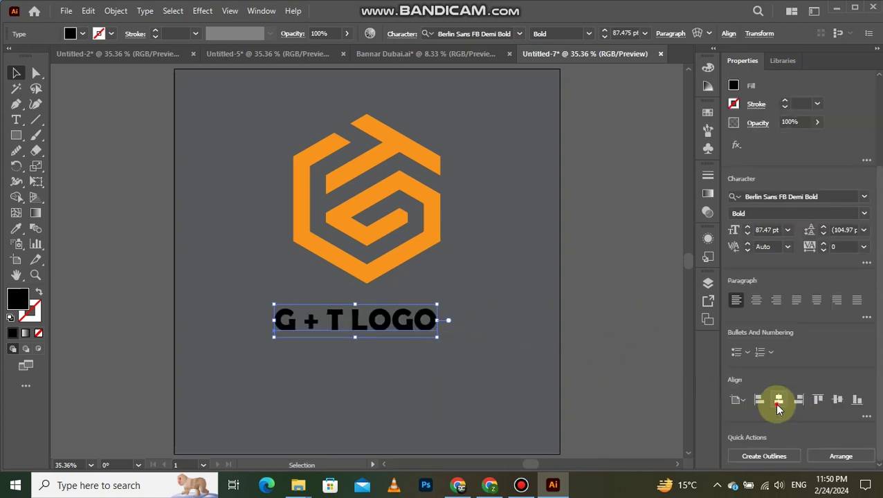
click(777, 405)
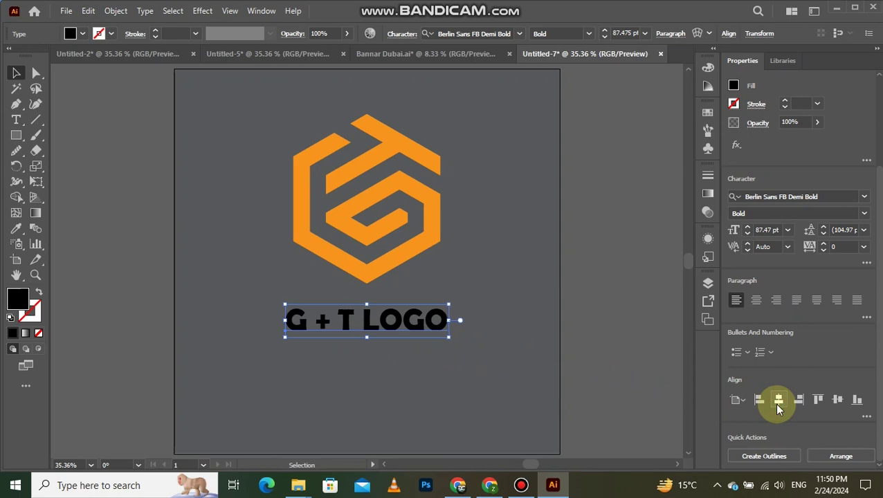
click(493, 296)
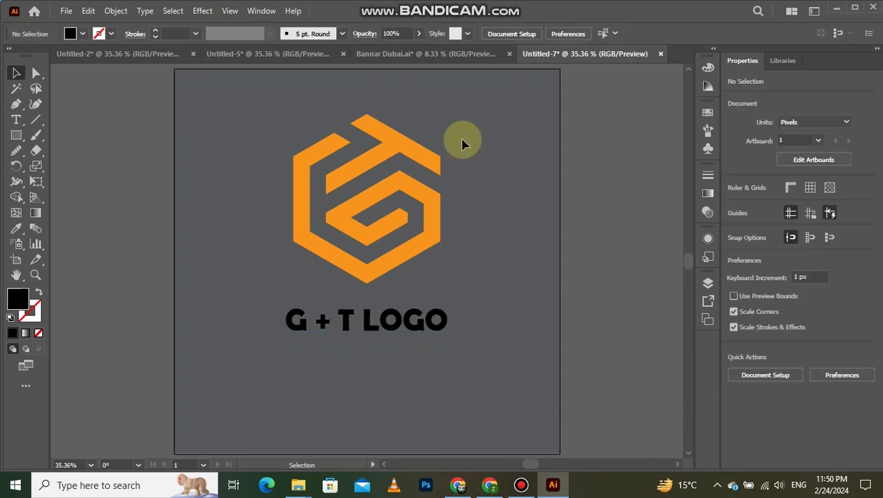
Step: Align the logo and the text with each other by their horizontal centres
drag(462, 144, 319, 345)
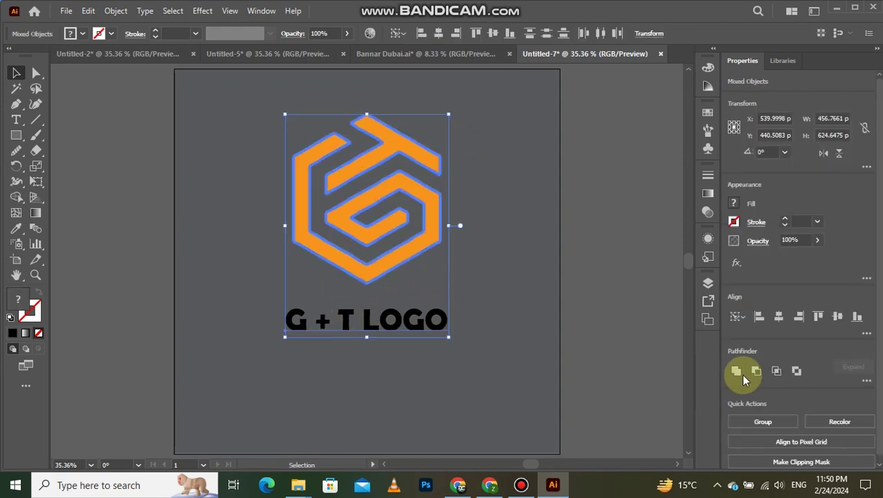
click(778, 317)
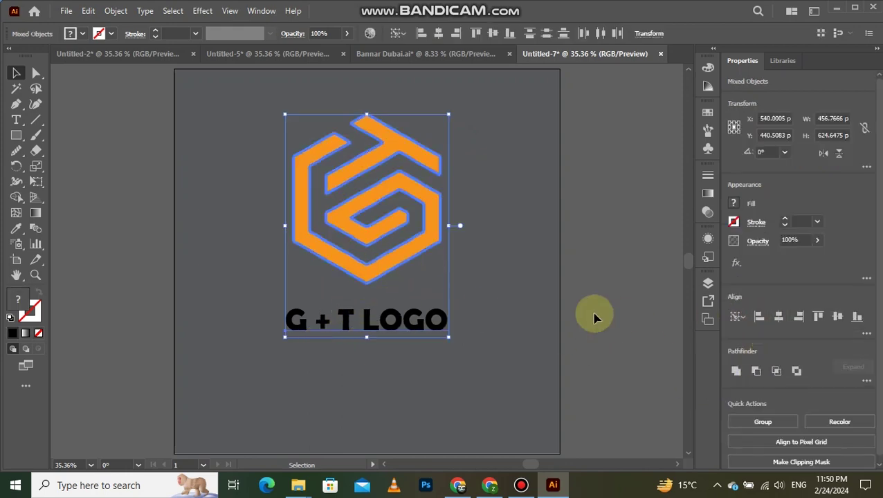
click(509, 310)
Step: Convert the "G + T LOGO" text to outlines
click(419, 324)
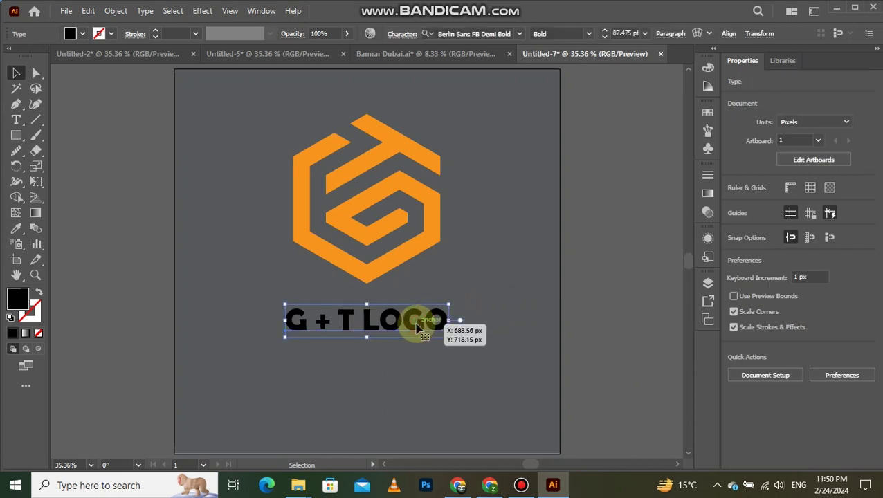
right_click(418, 324)
click(448, 275)
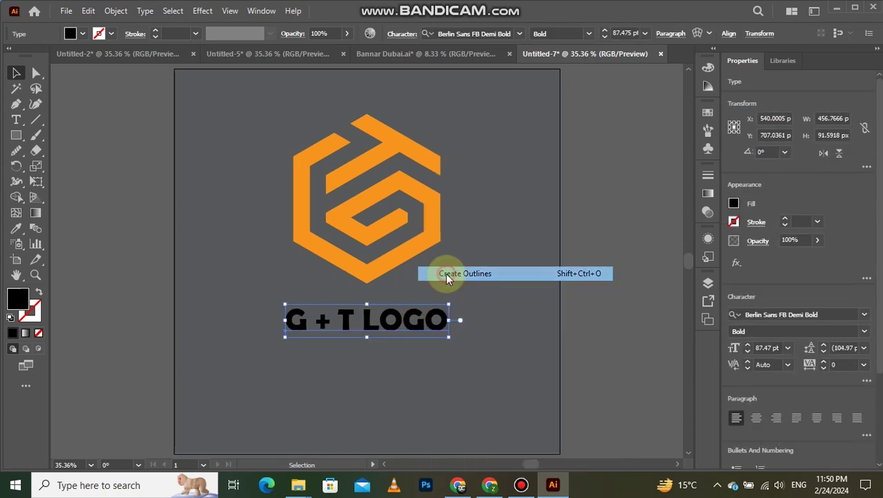
Step: Apply the logo's orange fill to the outlined text with the Eyedropper tool, and deselect it
click(17, 228)
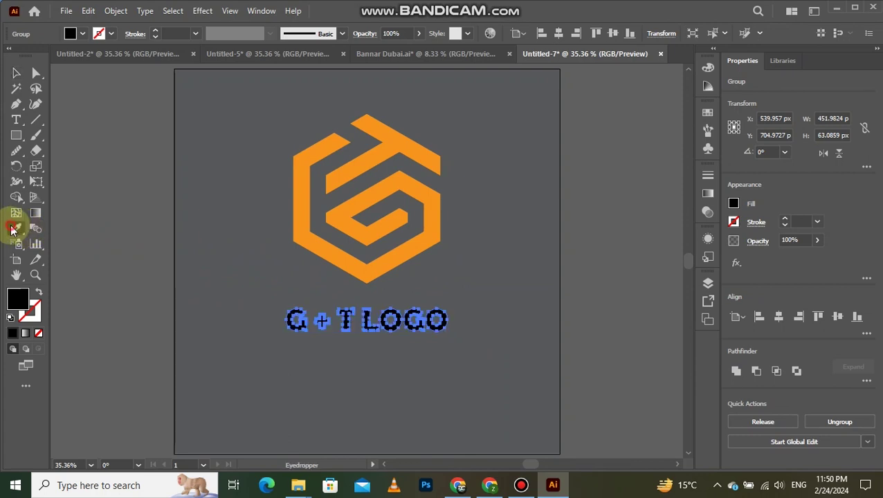
click(296, 224)
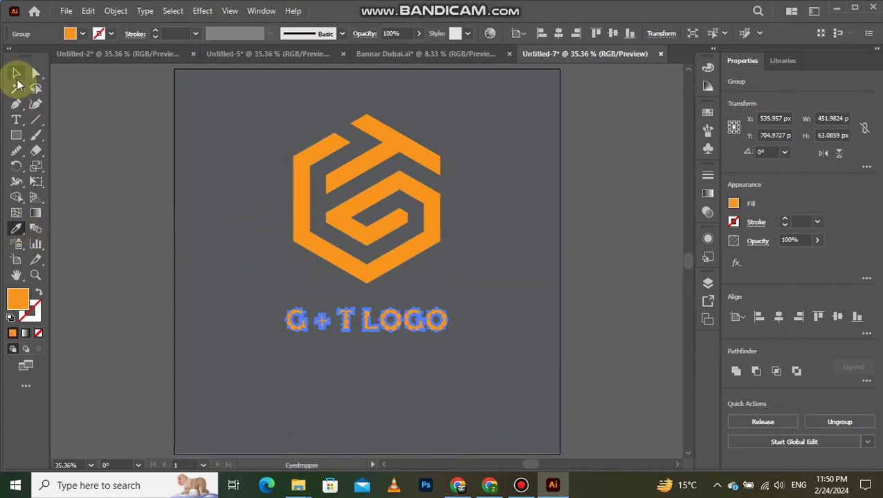
click(17, 73)
click(202, 212)
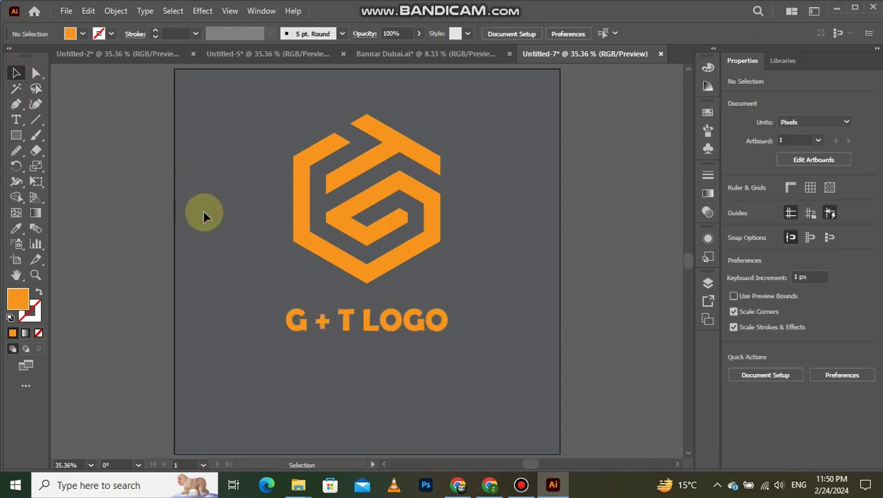
Step: Group the logo and the outlined text together
drag(295, 111, 405, 339)
right_click(387, 261)
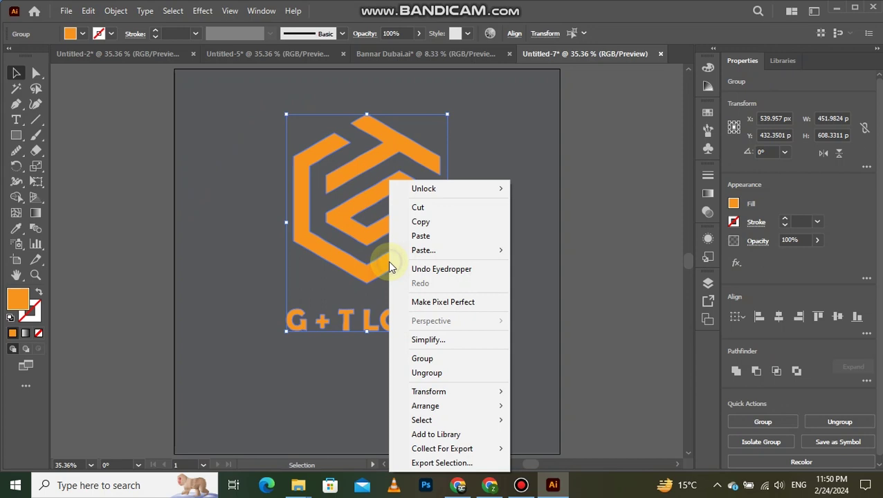
click(434, 358)
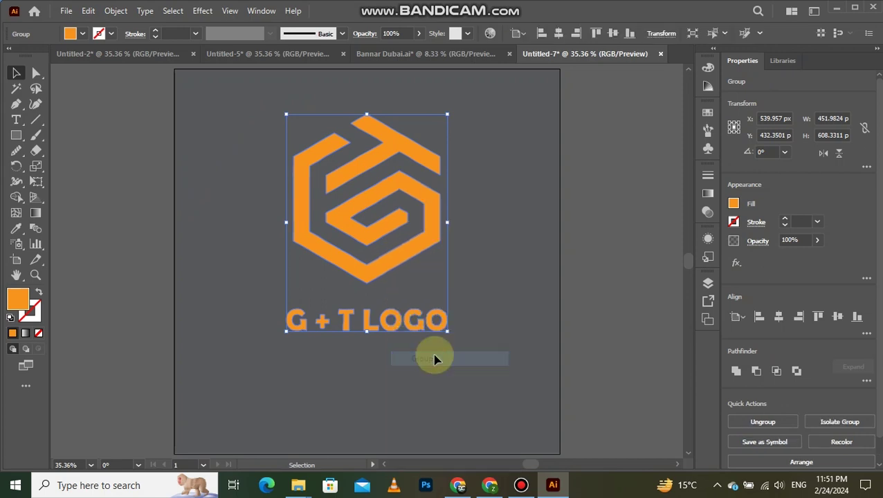
Step: Centre the grouped logo and text horizontally and vertically on the artboard, and deselect the group
click(778, 318)
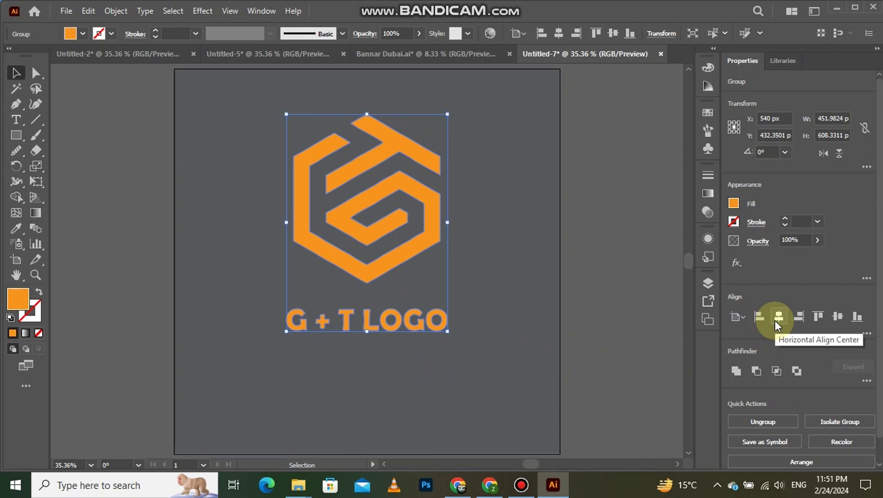
click(835, 317)
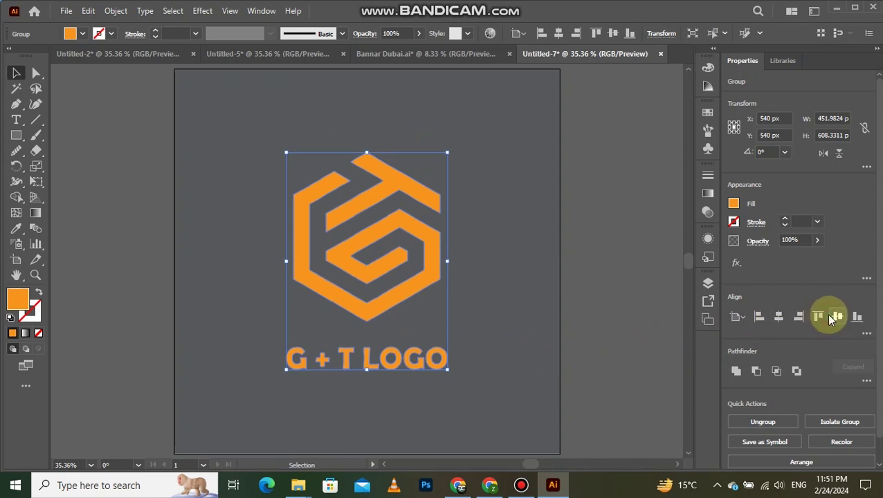
click(509, 236)
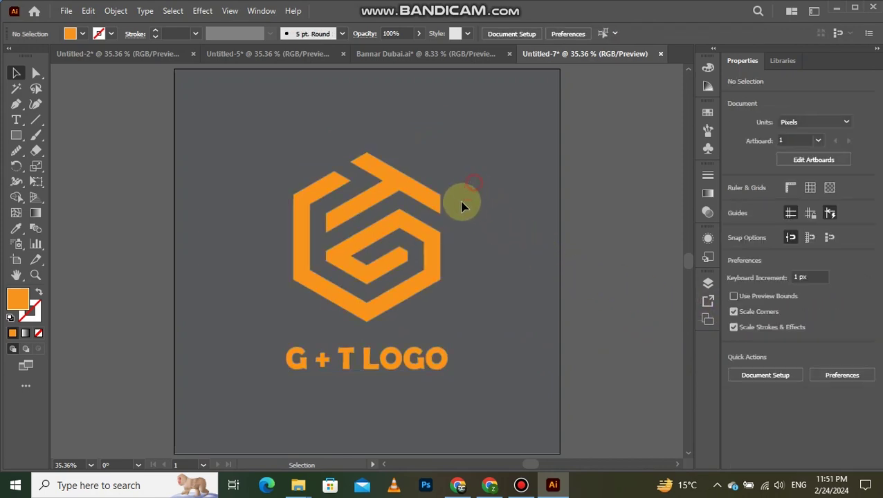
Step: Apply a Drop Shadow effect to the logo group with Multiply mode, 75% opacity, 7 px X and Y offsets and 5 px blur
click(421, 284)
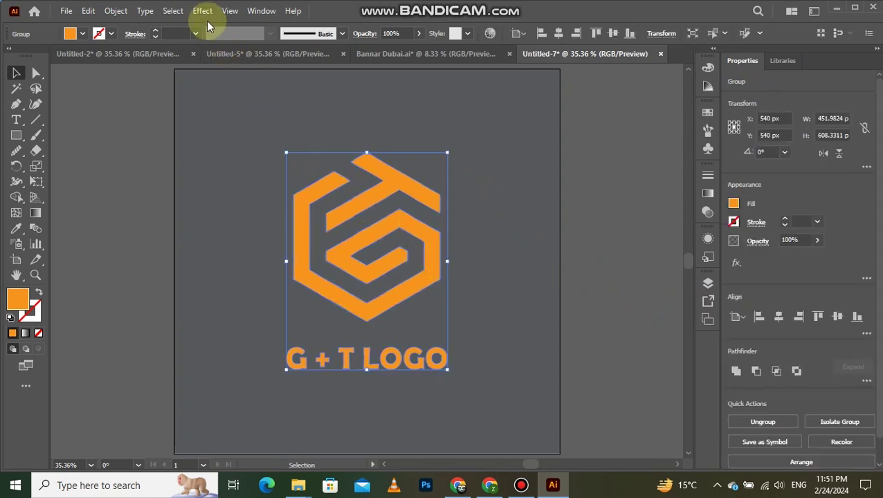
click(202, 11)
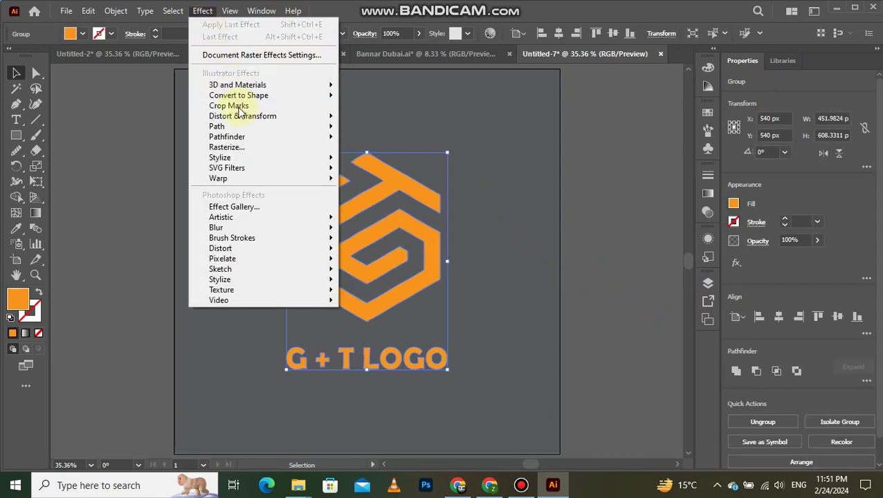
mouse_move(291, 162)
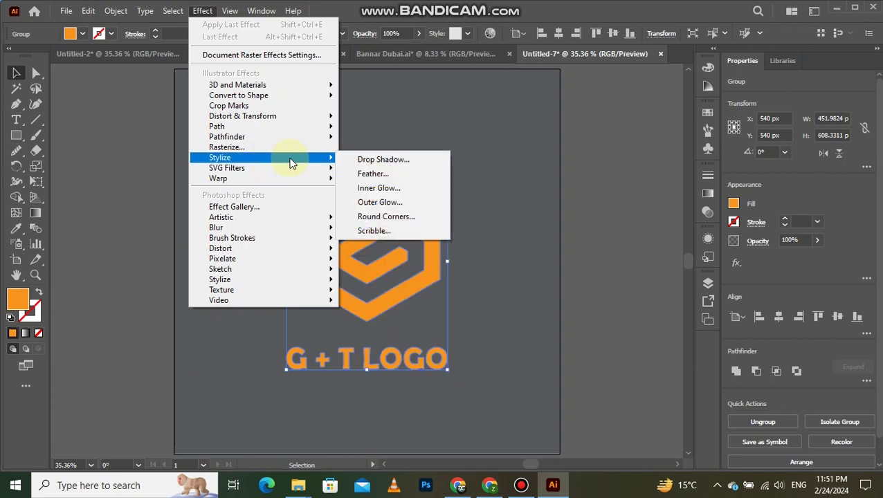
click(362, 161)
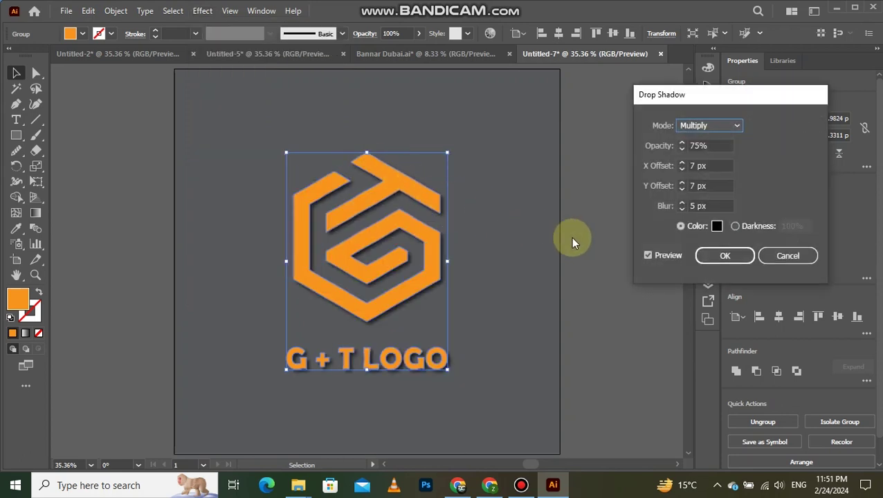
click(715, 258)
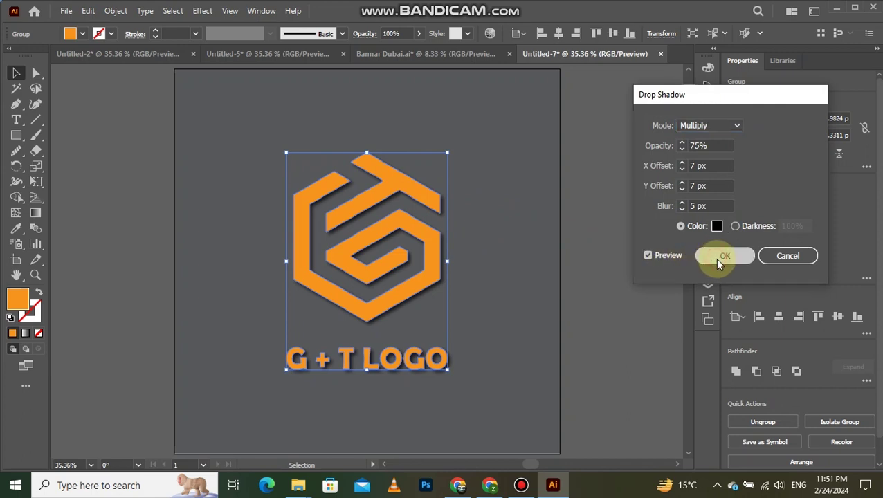
click(540, 259)
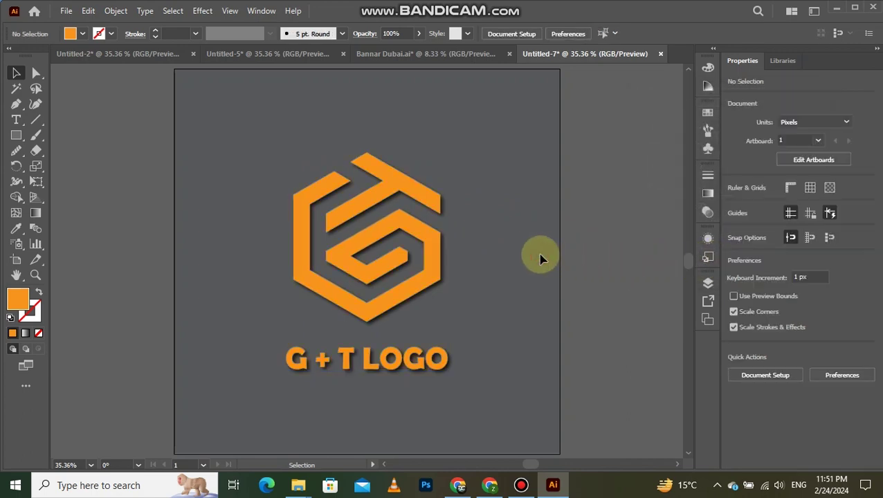